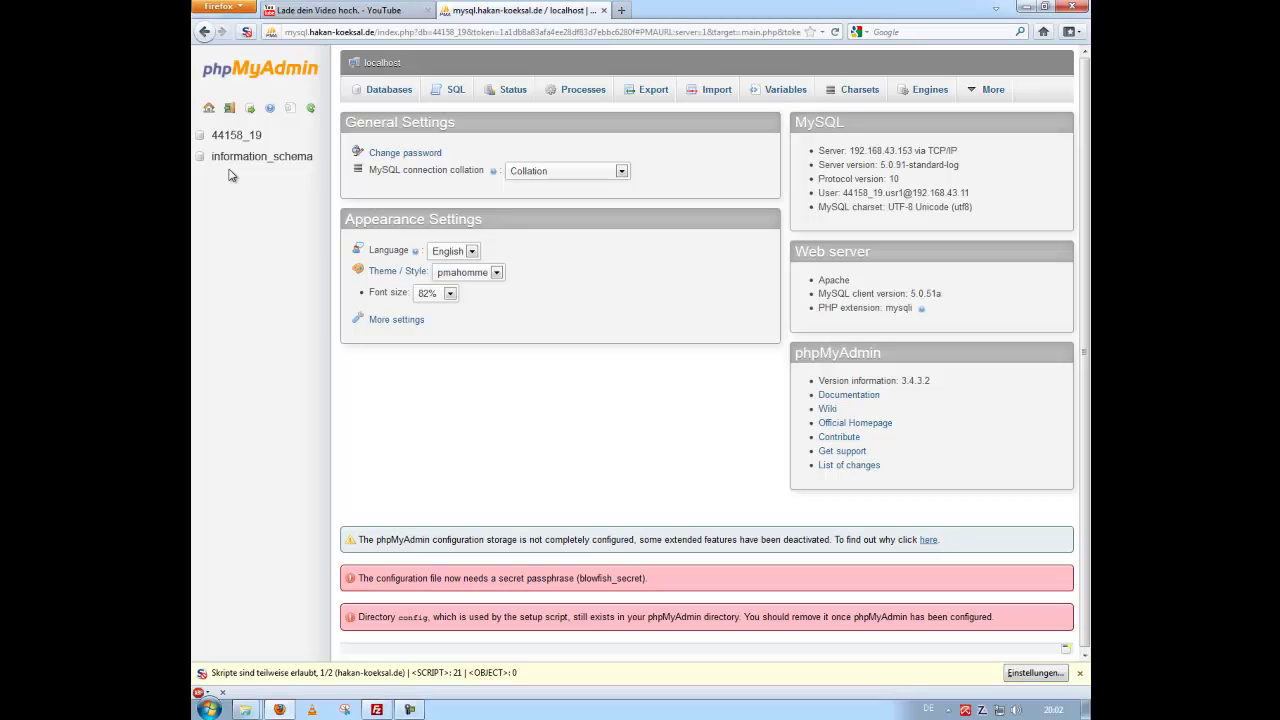
Step: Open database 44158_19 from the navigation panel to show its marken table
drag(212, 156, 238, 140)
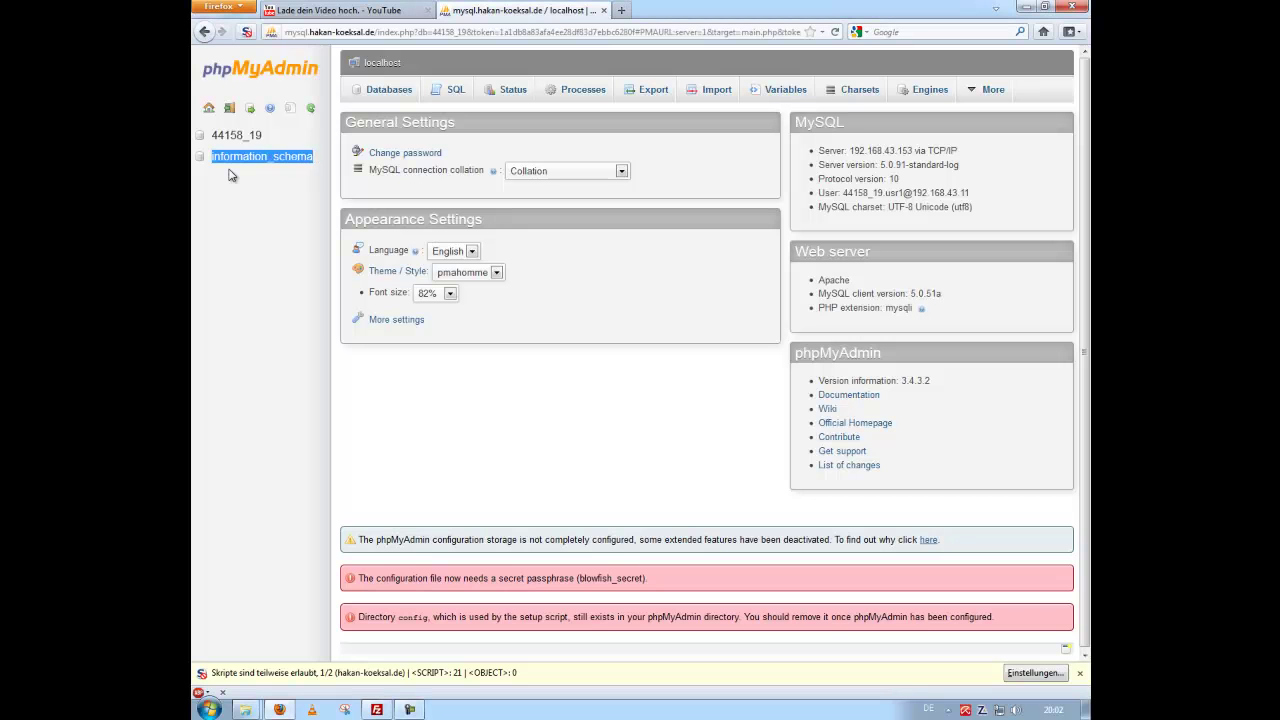
click(236, 137)
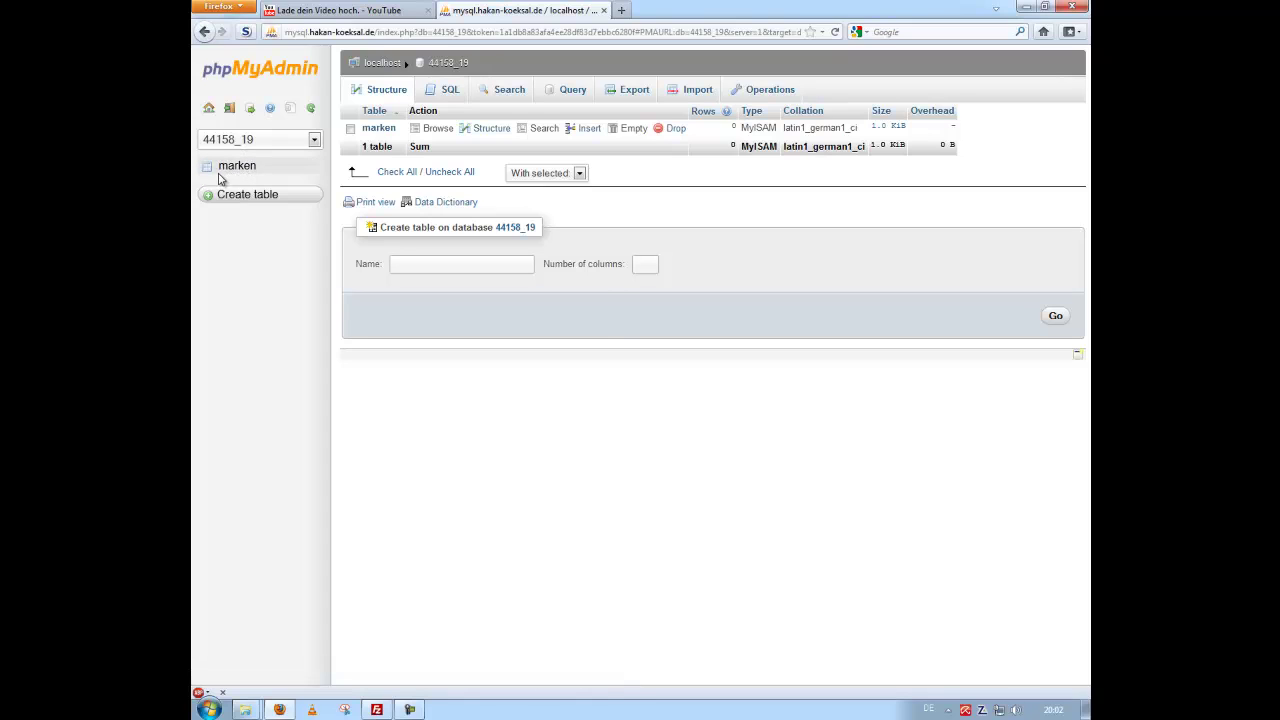
Step: Open marken's Structure page and look over its rows, id and name columns
click(232, 175)
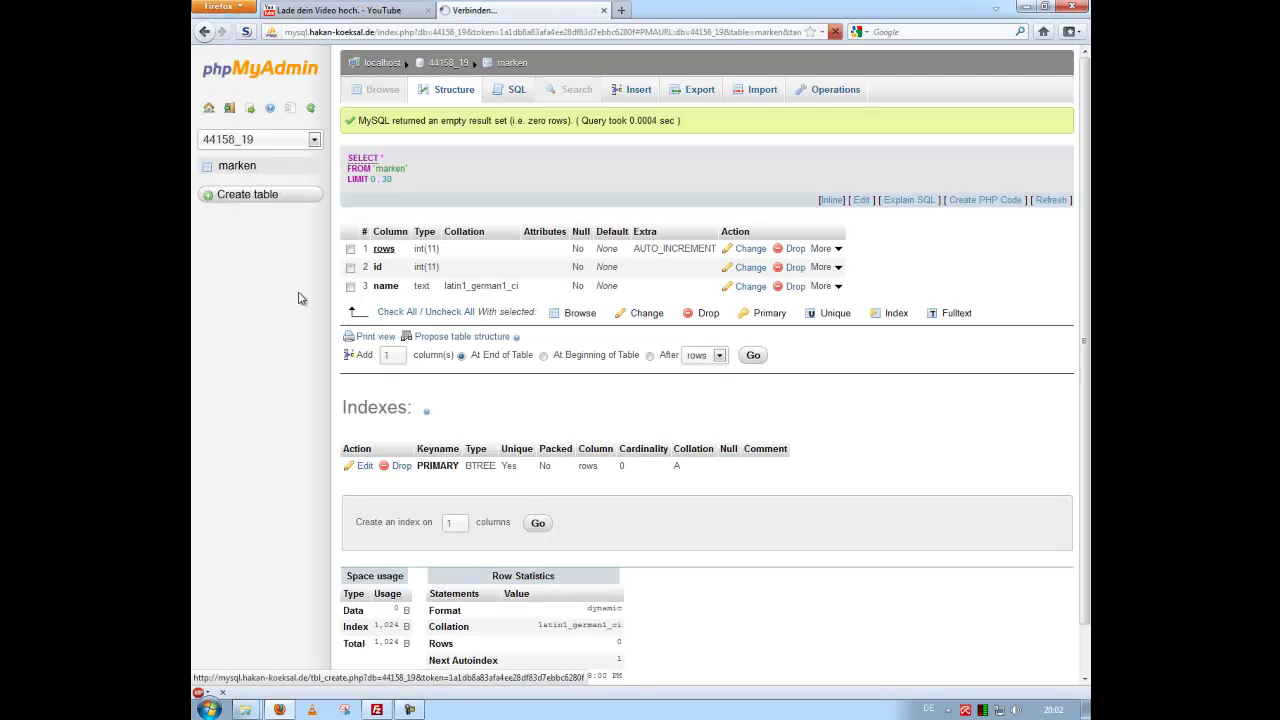
click(380, 266)
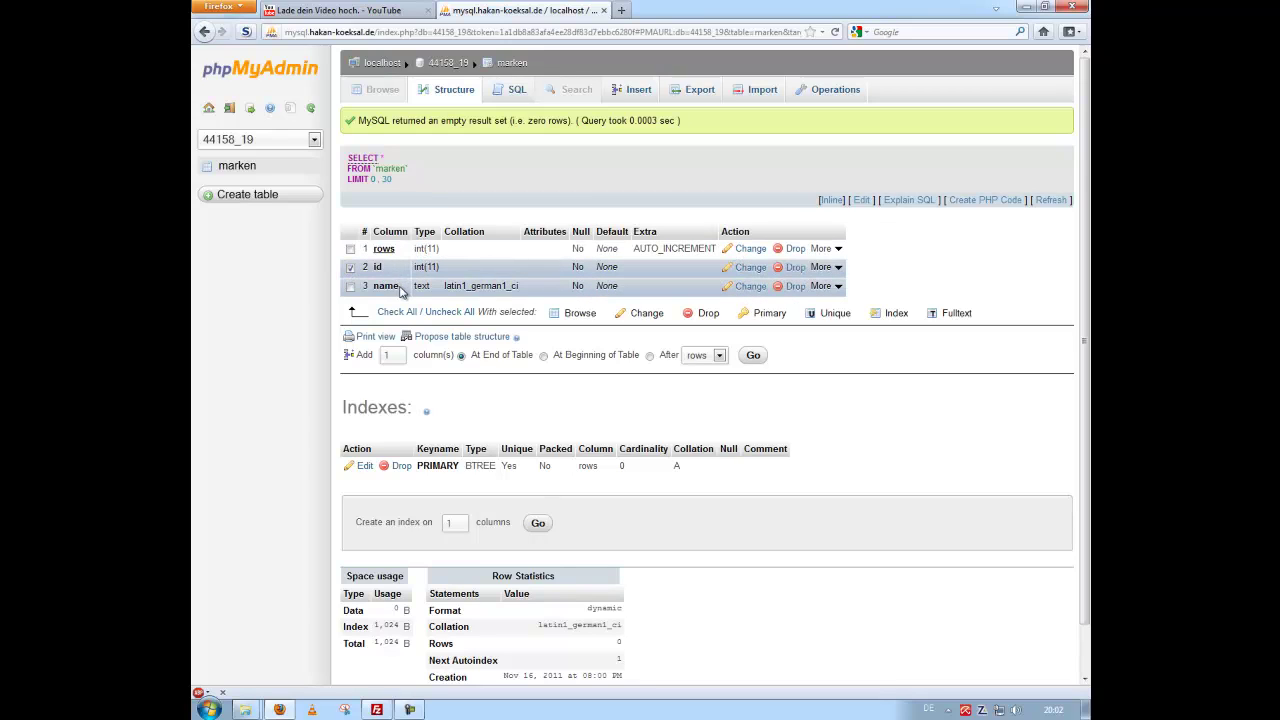
drag(399, 287, 373, 287)
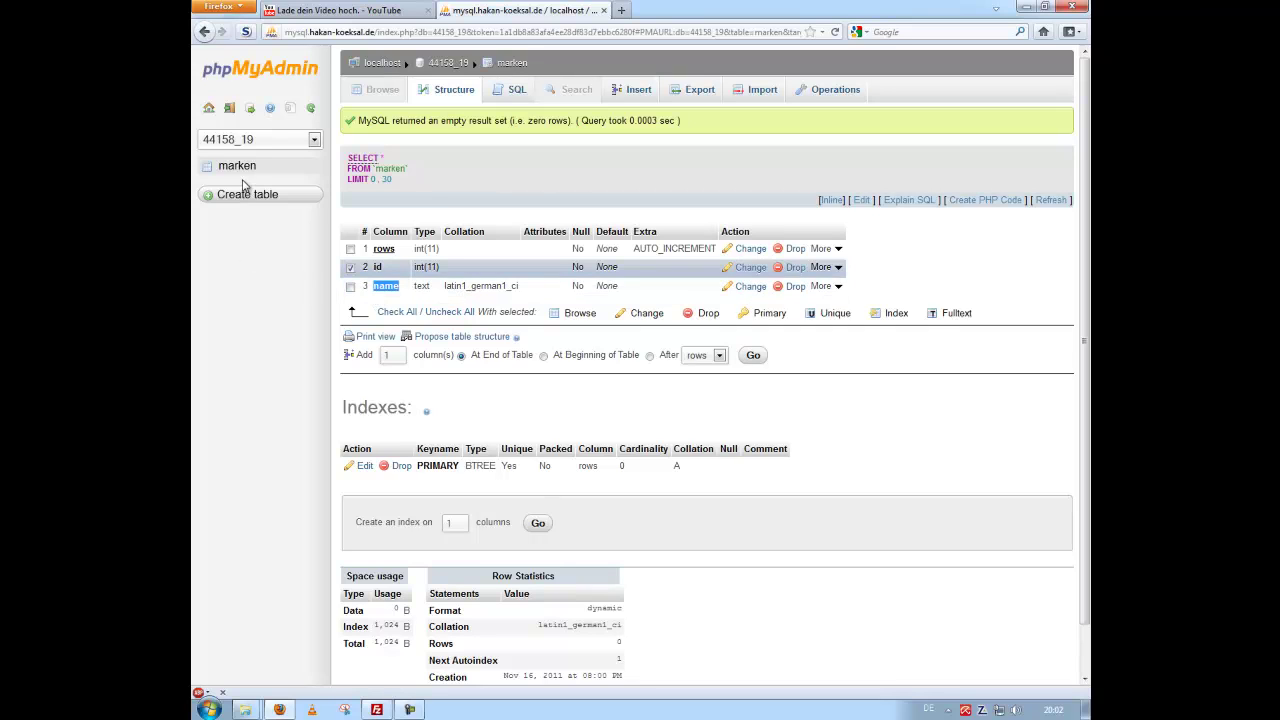
click(418, 267)
click(437, 266)
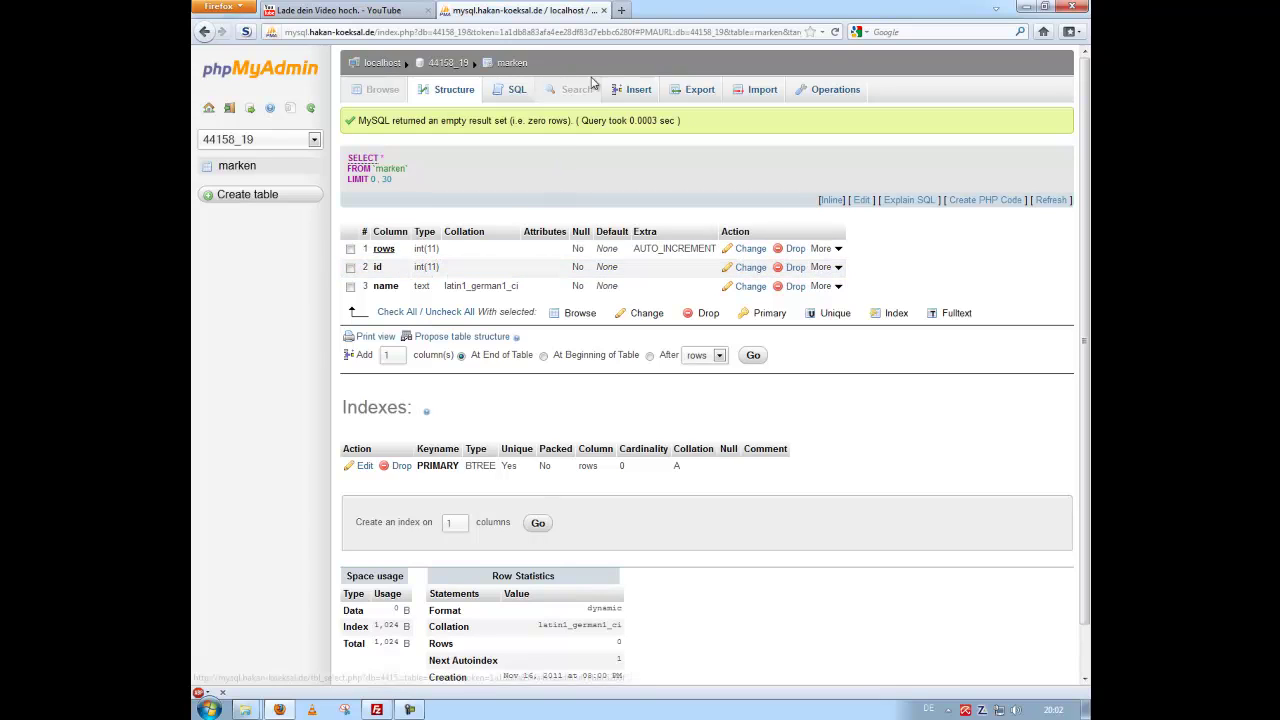
Step: Insert test rows 1 and 2 into marken through the Insert form
click(625, 89)
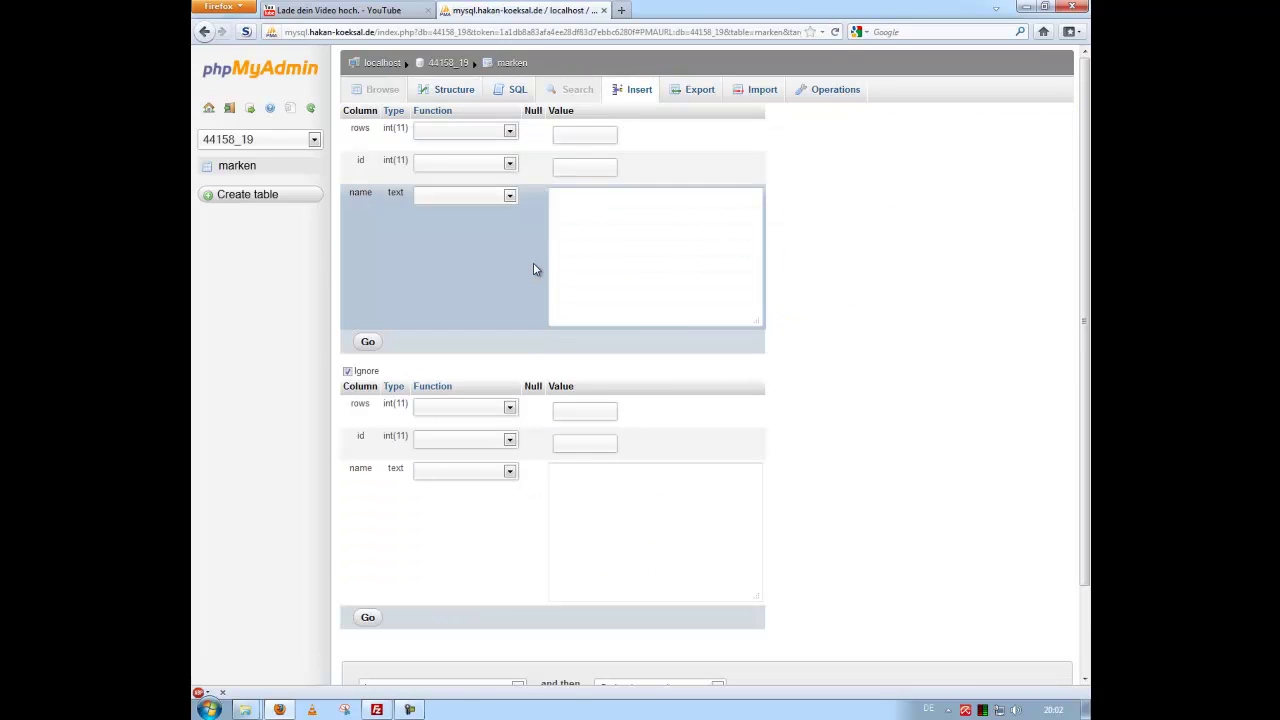
text(1)
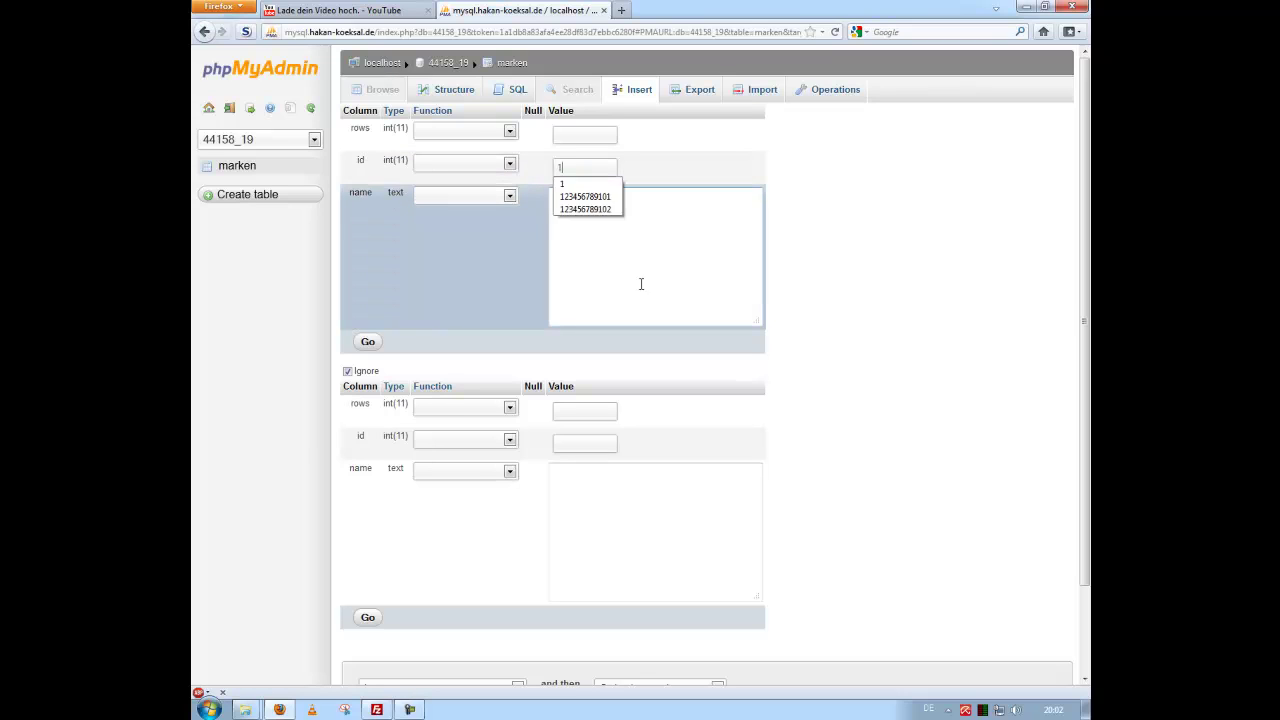
key(Tab)
text(2)
key(Tab)
text(2)
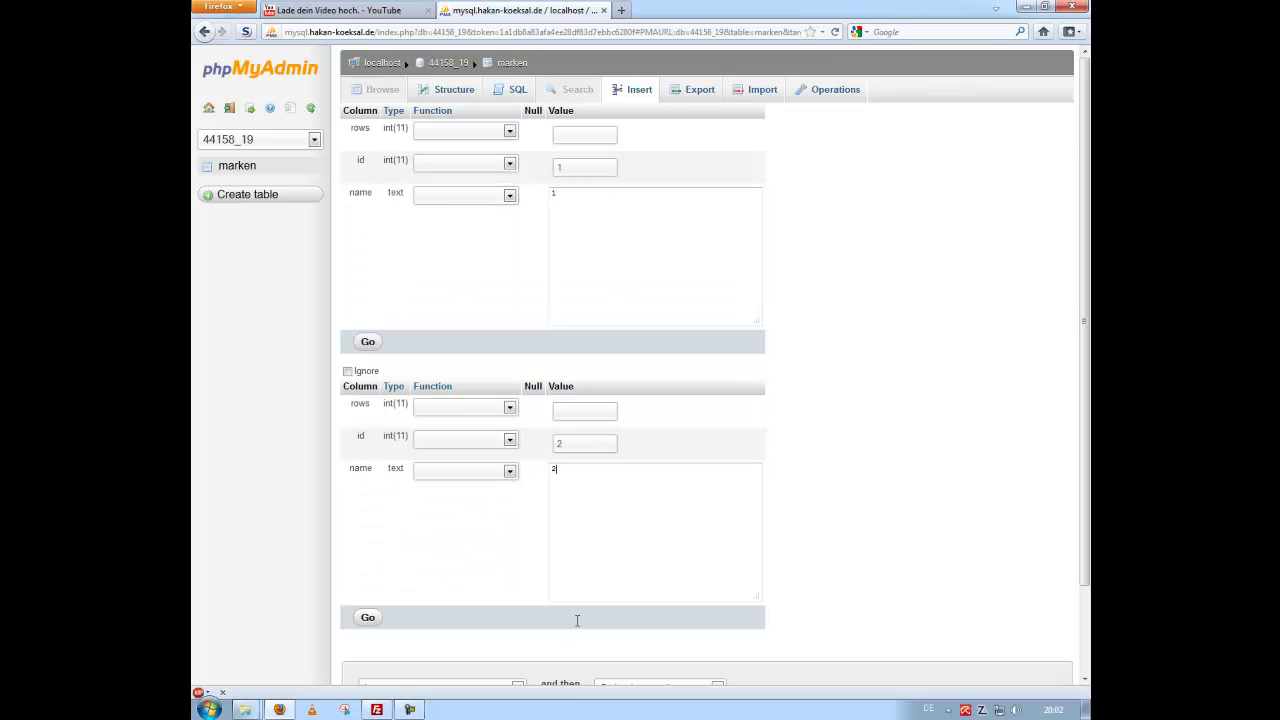
scroll(577, 560, down, 2)
click(367, 519)
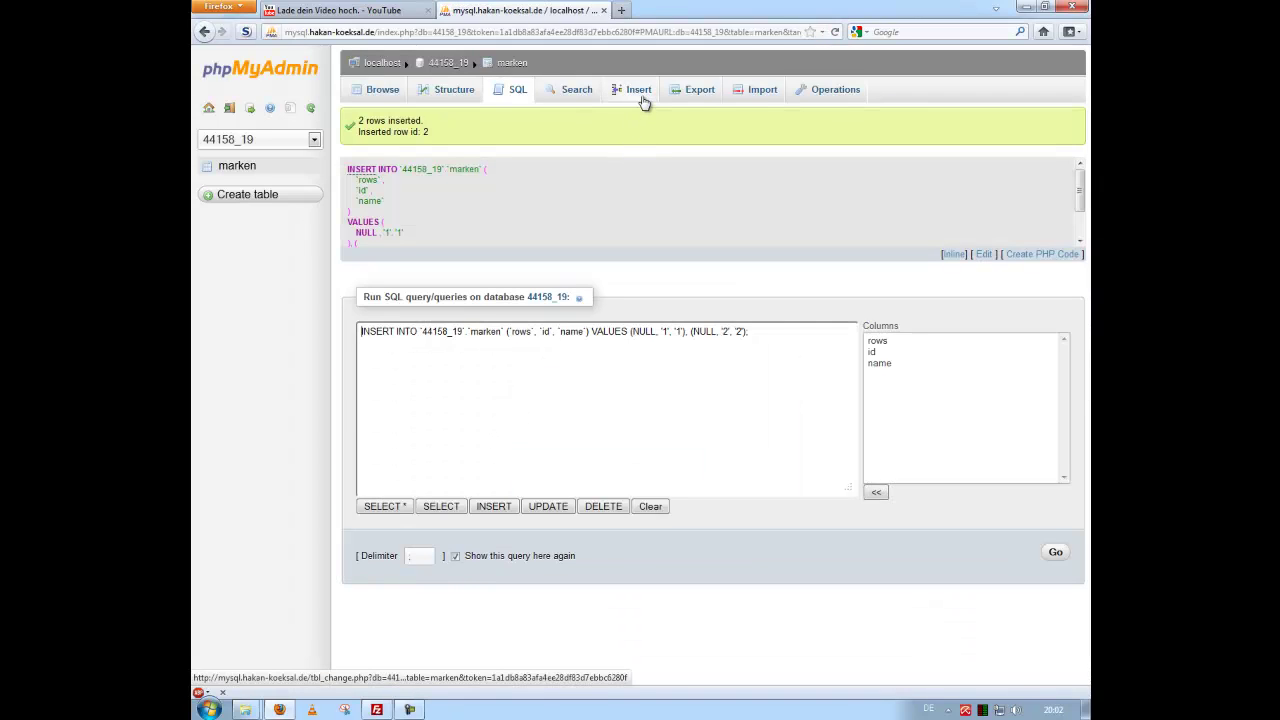
Step: Insert two more test rows with ids 3 and 4
click(640, 89)
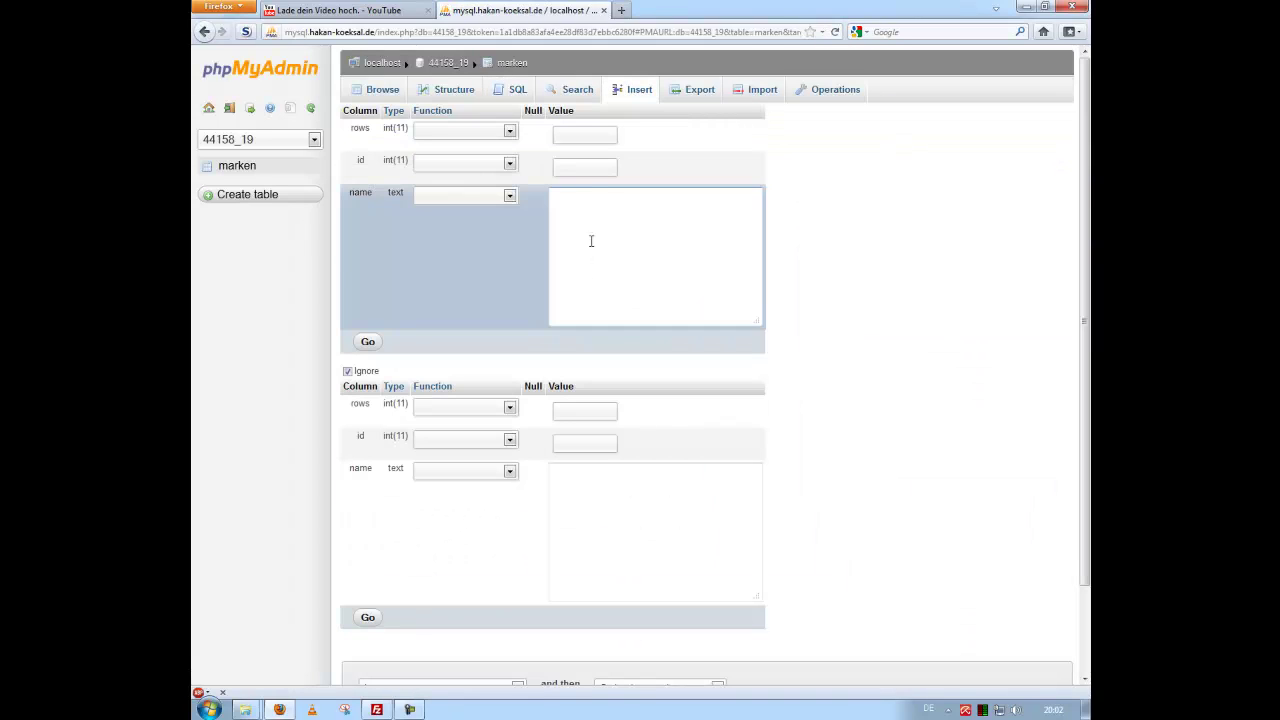
click(586, 167)
text(3)
click(589, 243)
text(3)
click(572, 435)
text(4)
click(574, 506)
text(5)
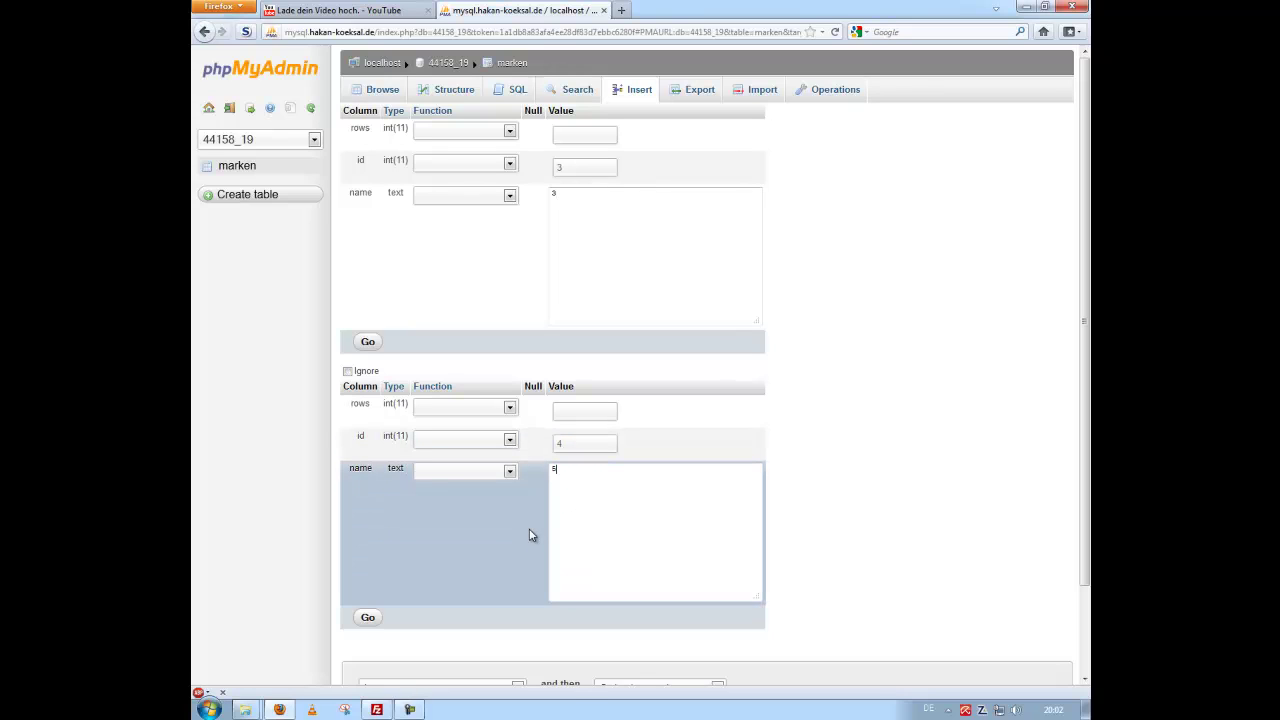
click(367, 618)
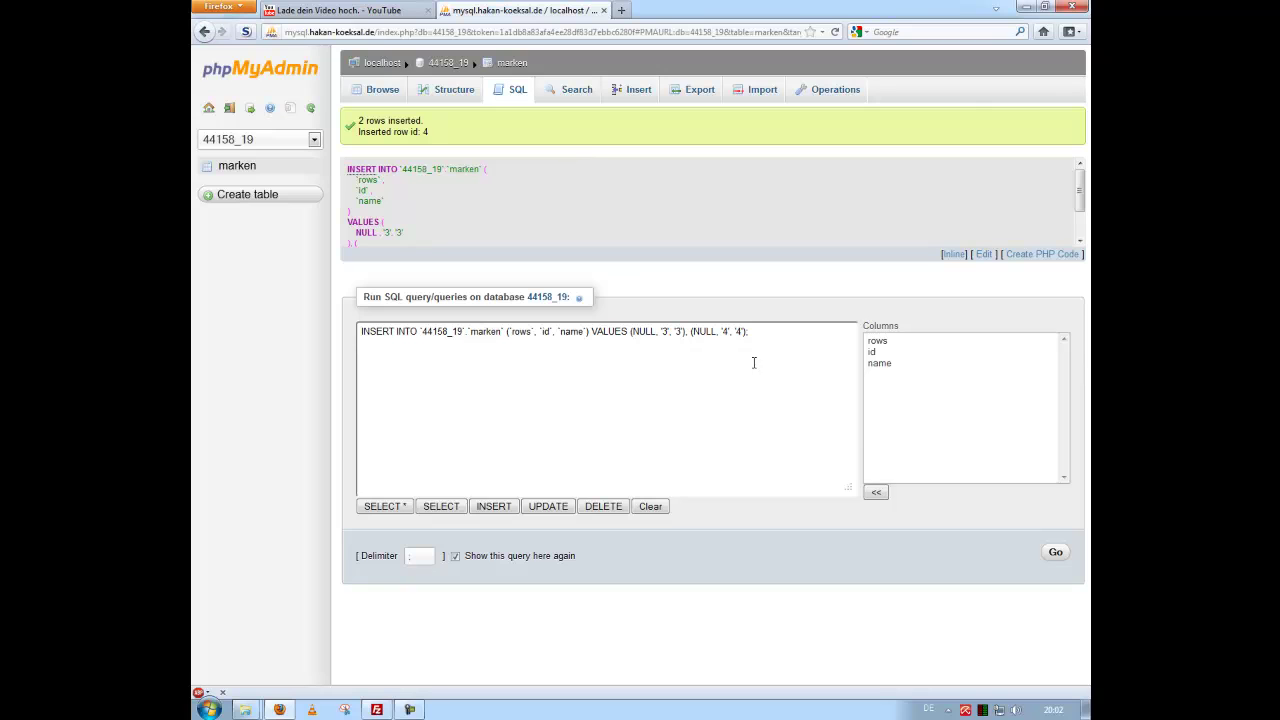
Step: Re-run the rows 3 and 4 insert query five more times until marken holds 16 rows
click(1052, 556)
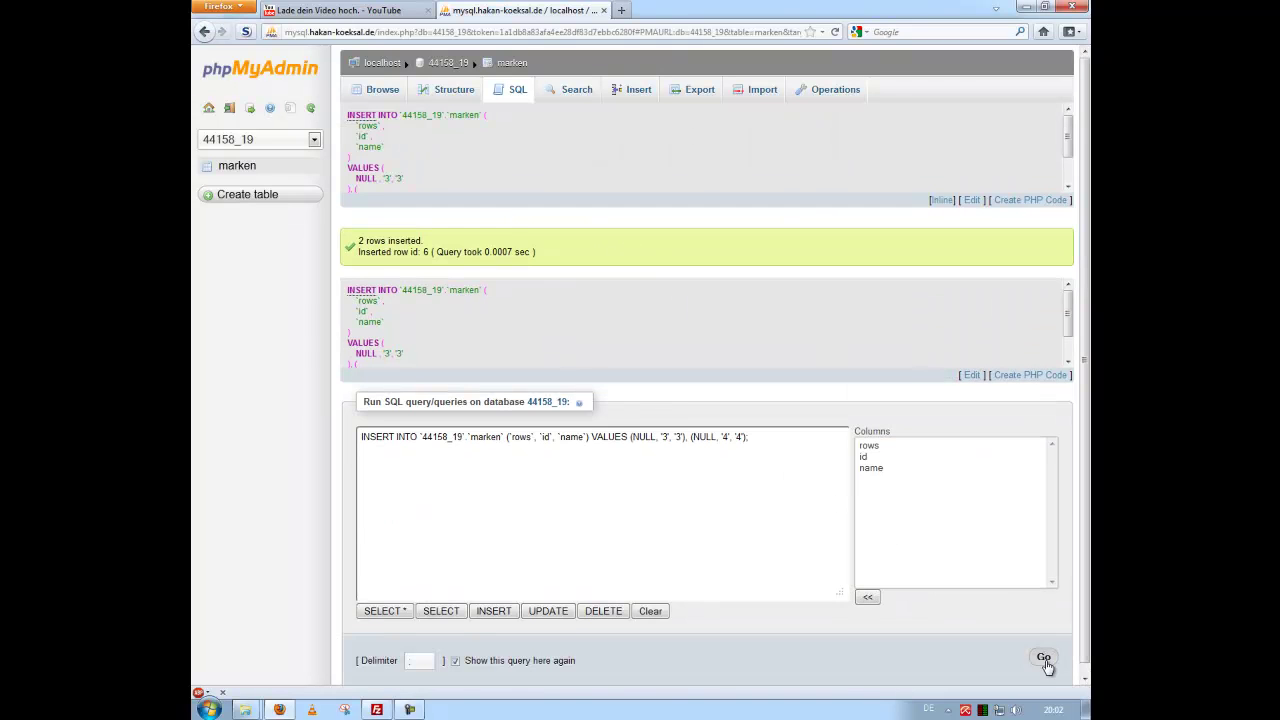
click(1045, 665)
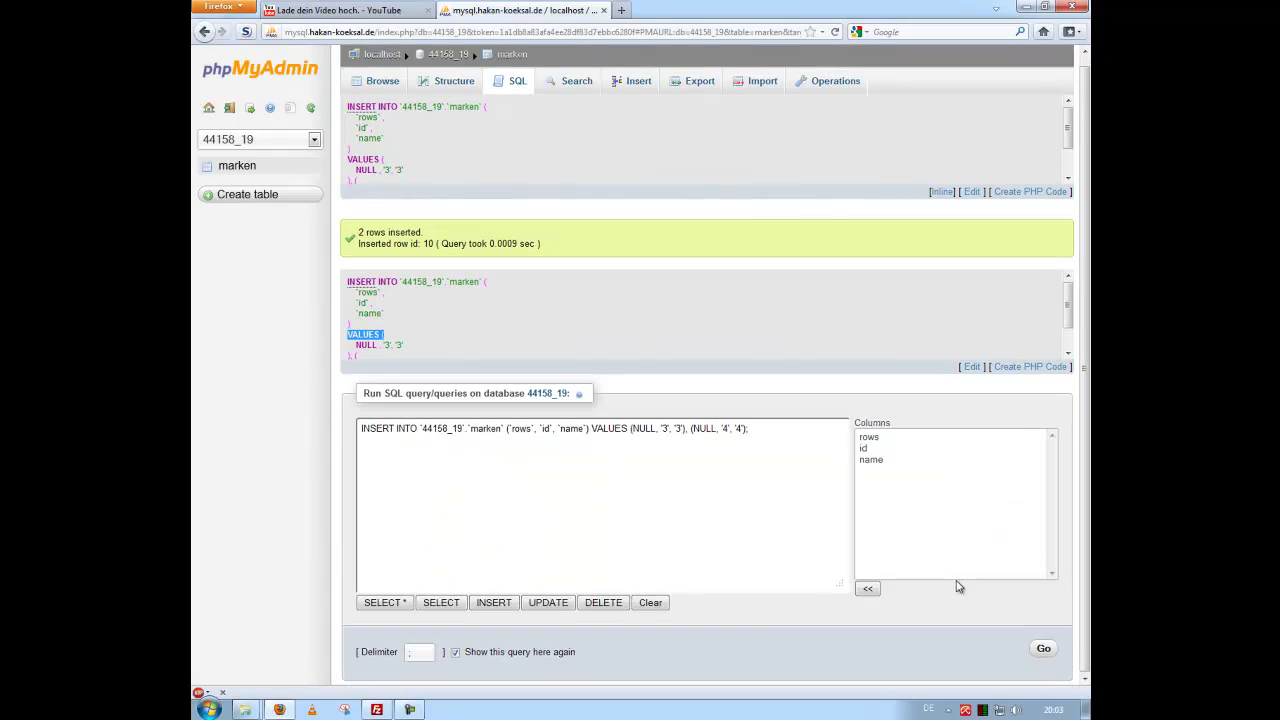
click(1044, 656)
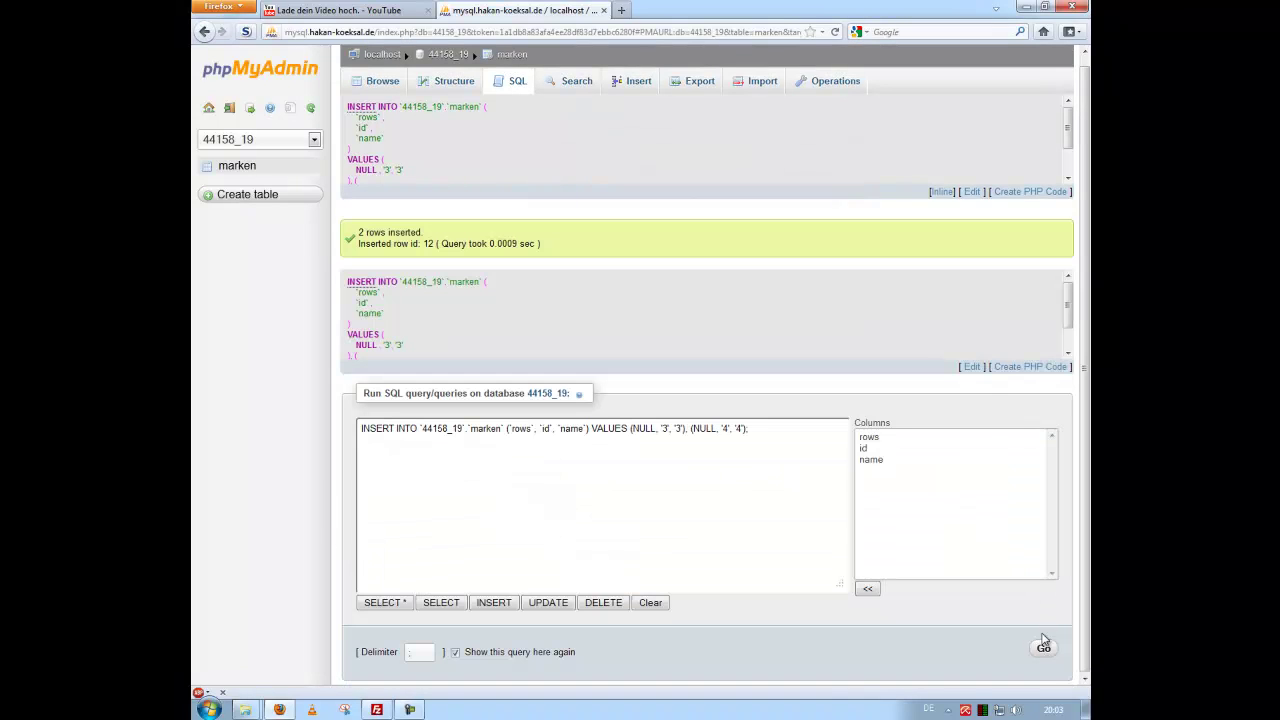
click(1040, 645)
click(1043, 650)
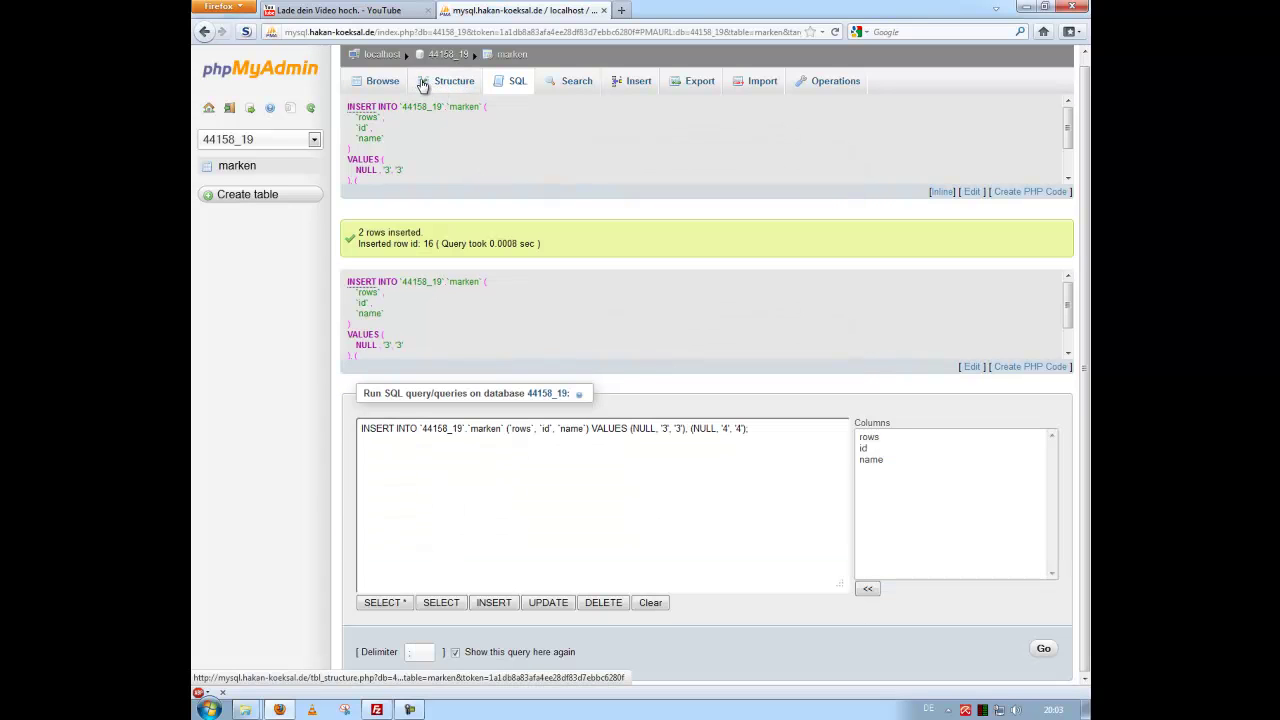
Step: Browse marken's stored rows down to row 16
click(440, 81)
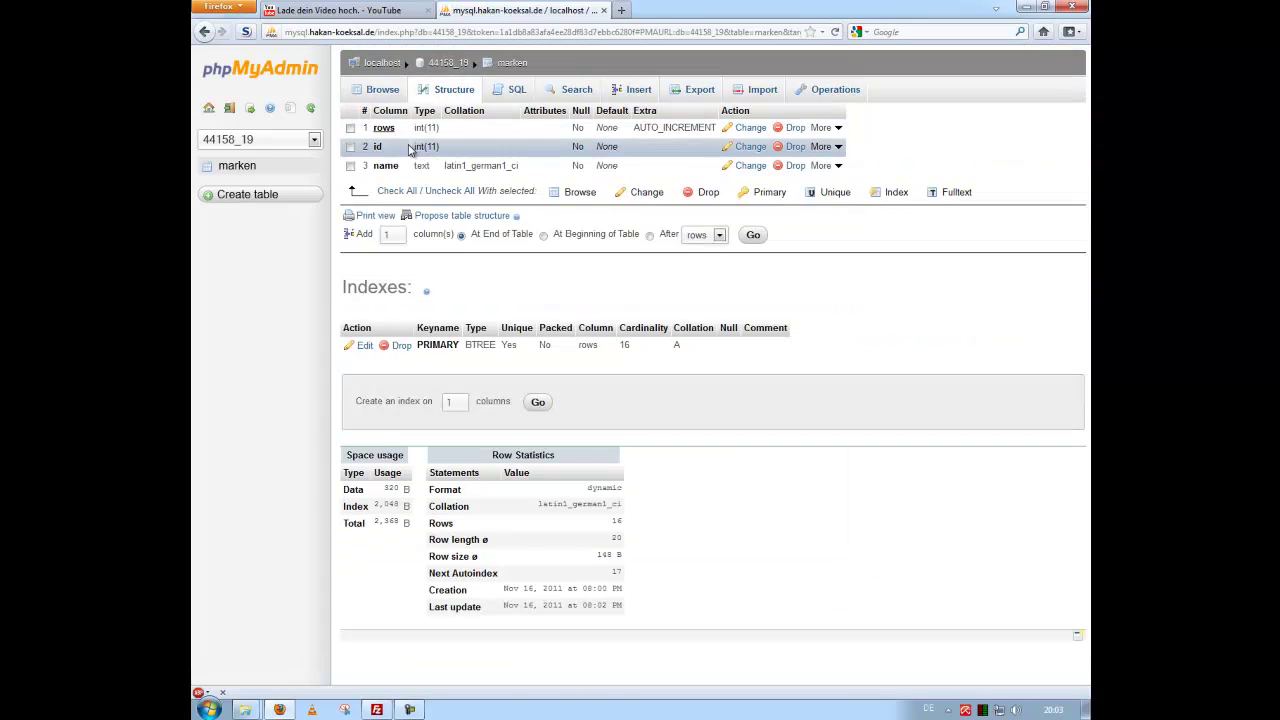
click(382, 95)
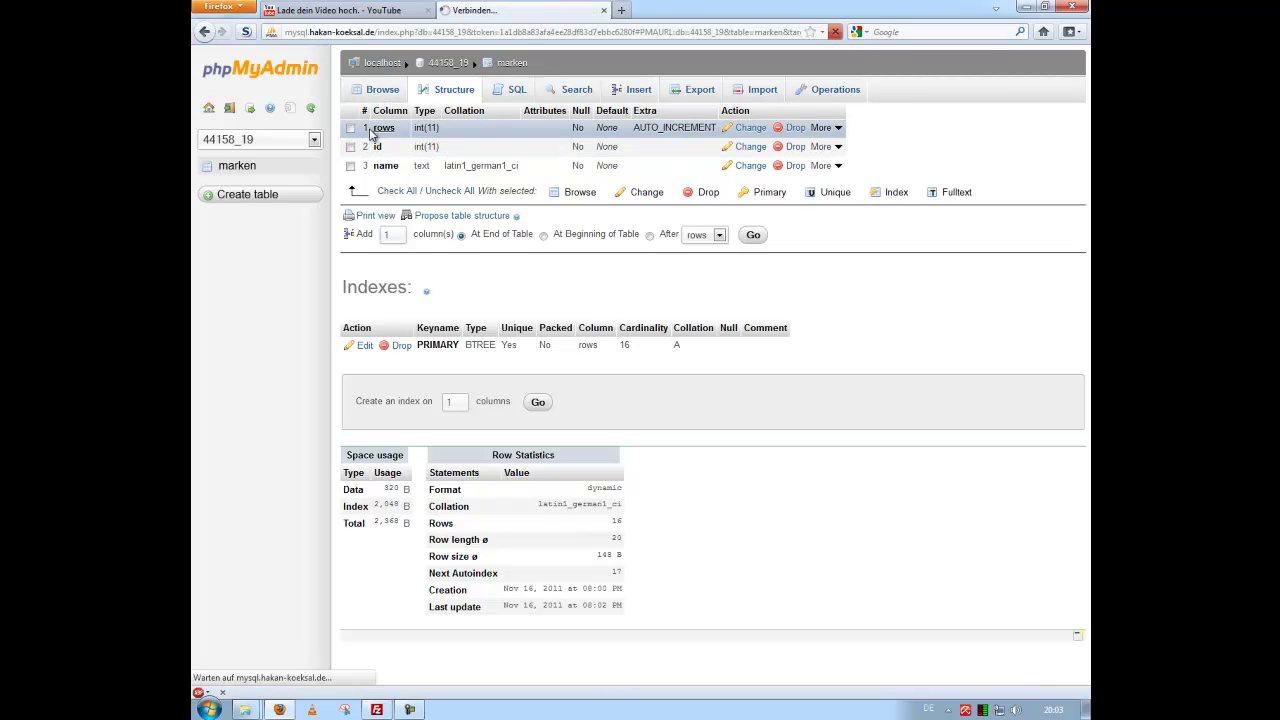
scroll(572, 287, down, 2)
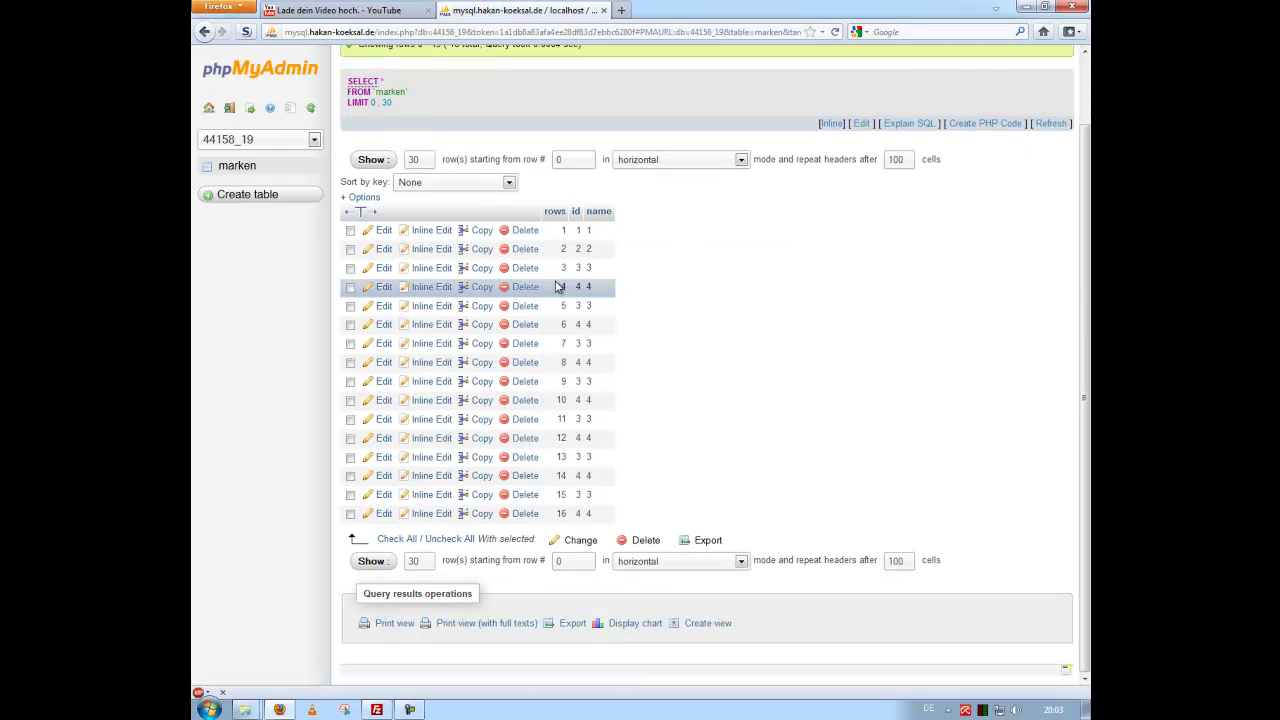
drag(572, 518, 519, 527)
click(565, 516)
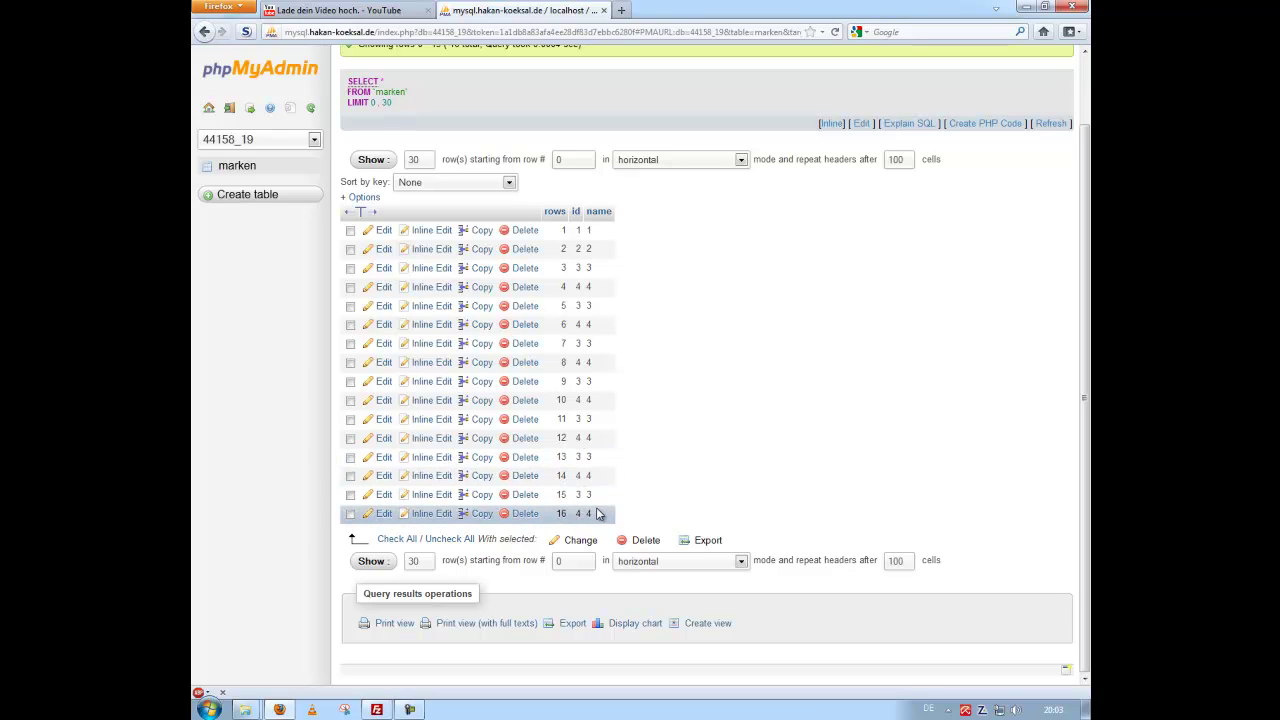
click(548, 400)
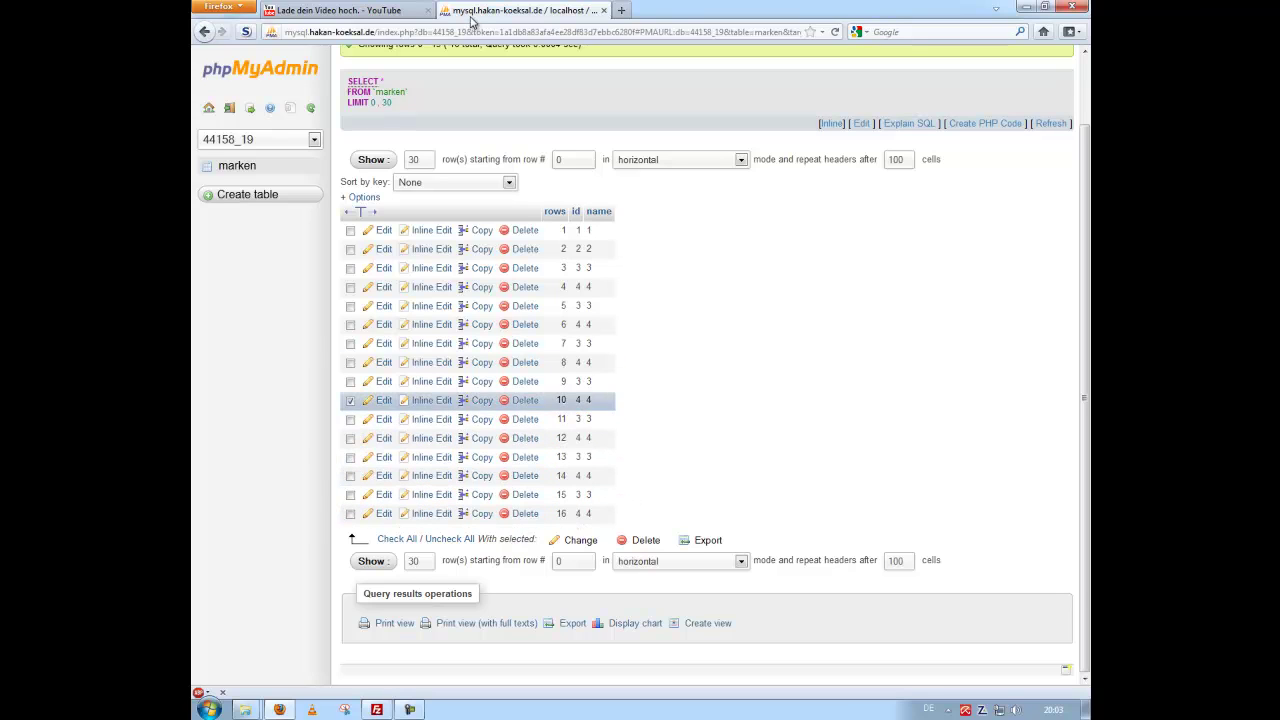
scroll(447, 88, up, 2)
Step: Switch between marken's column structure and its rows again, ending on a blank insert form
click(447, 89)
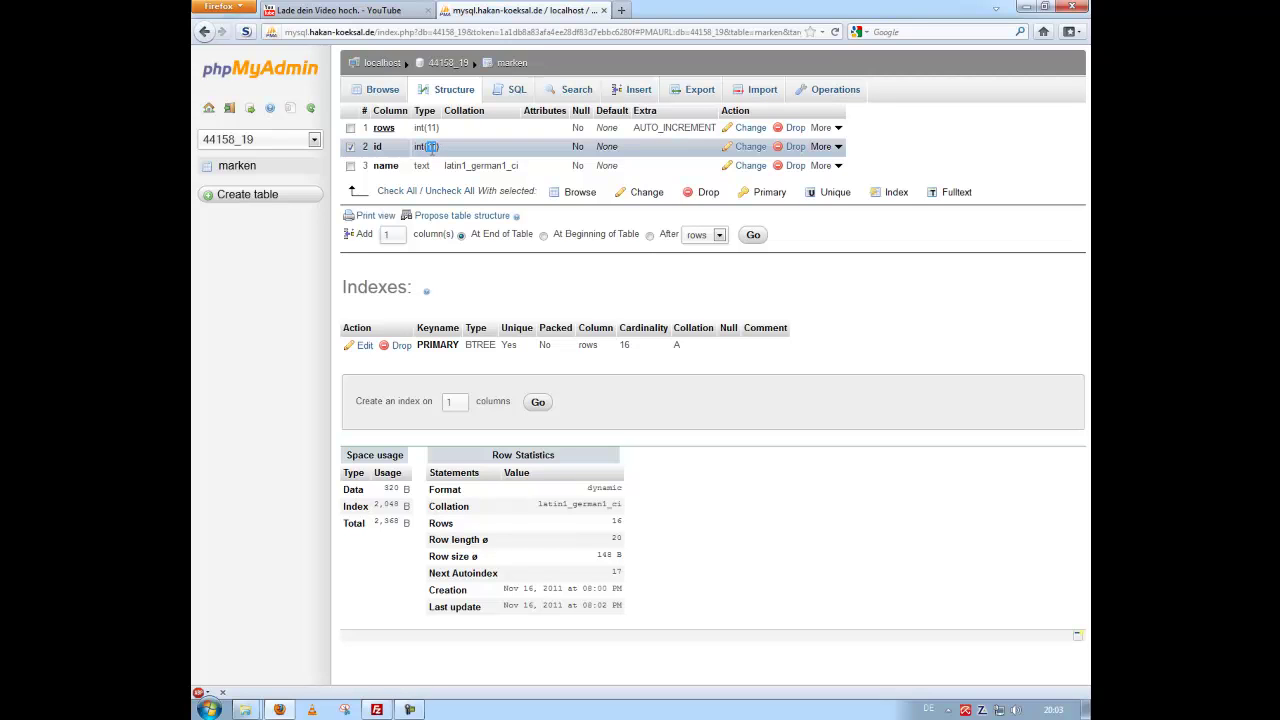
click(427, 146)
click(380, 90)
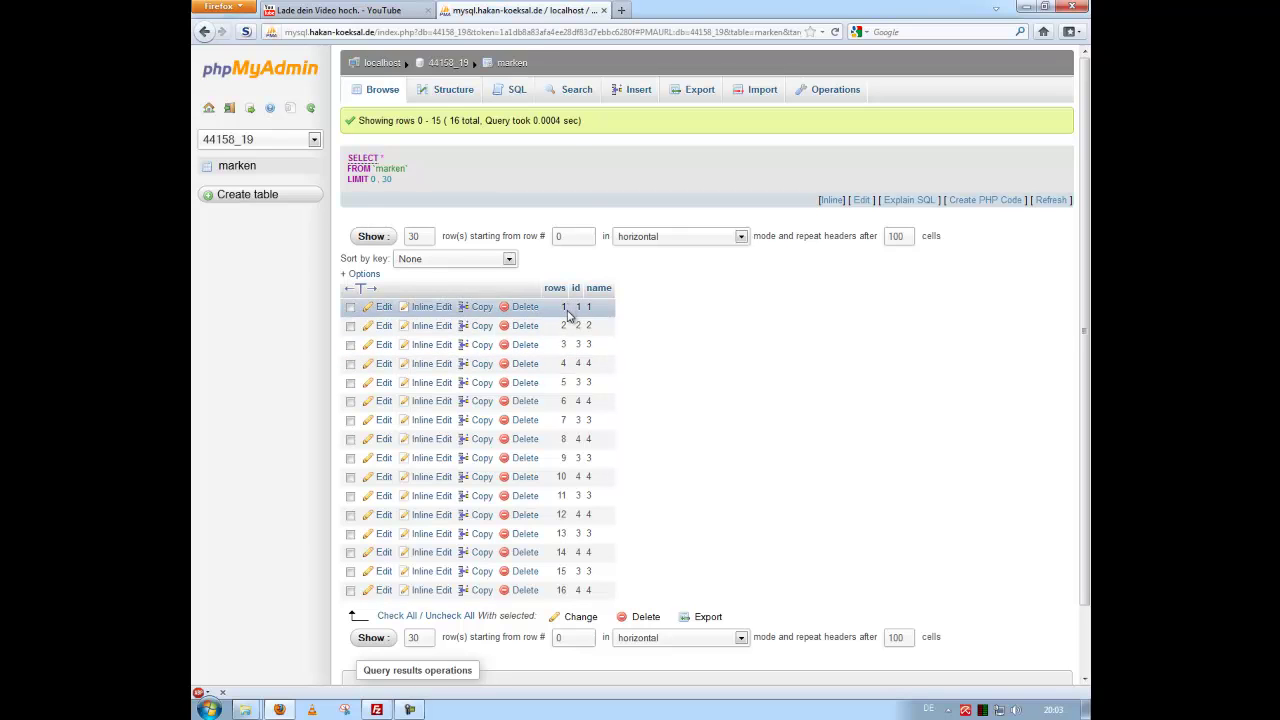
click(448, 92)
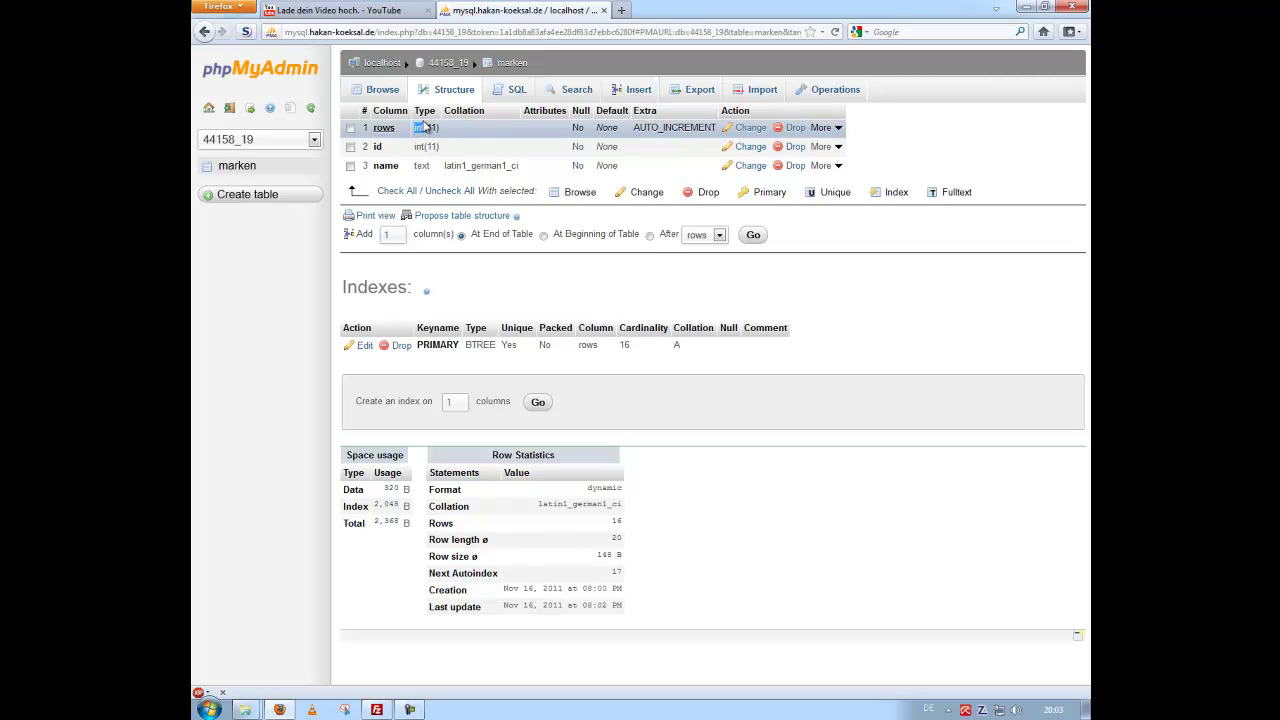
click(428, 128)
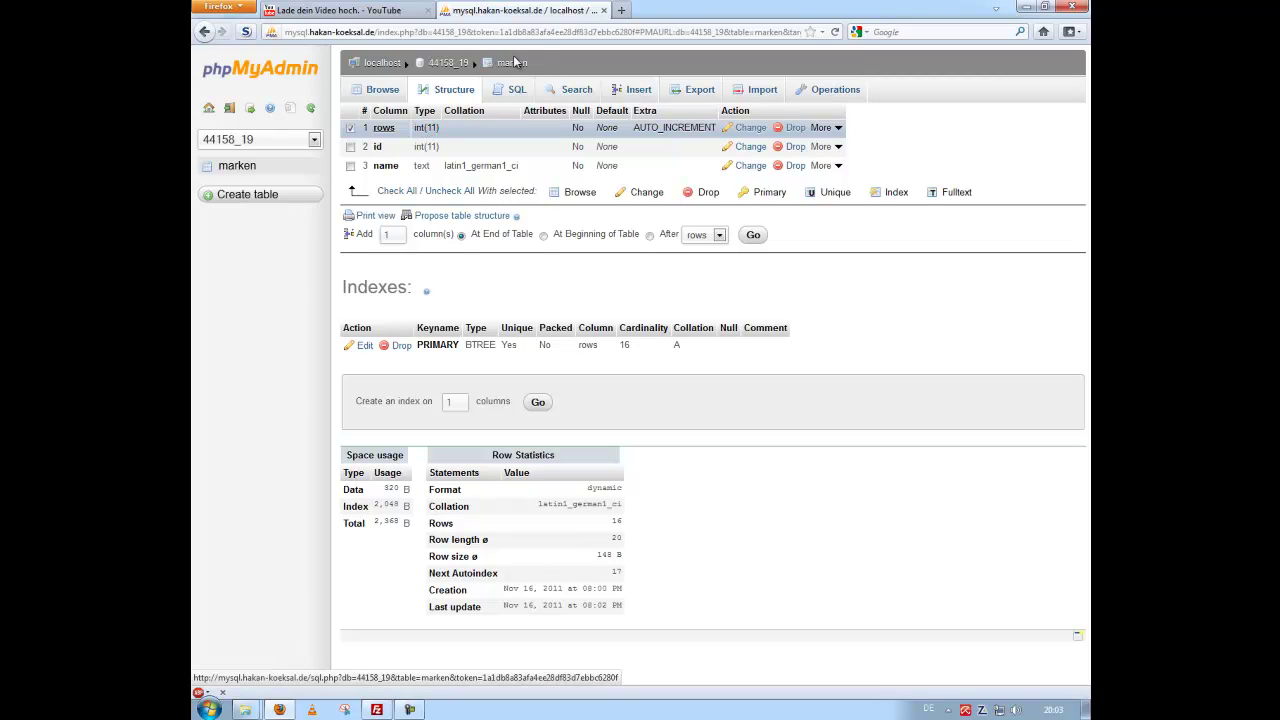
click(632, 93)
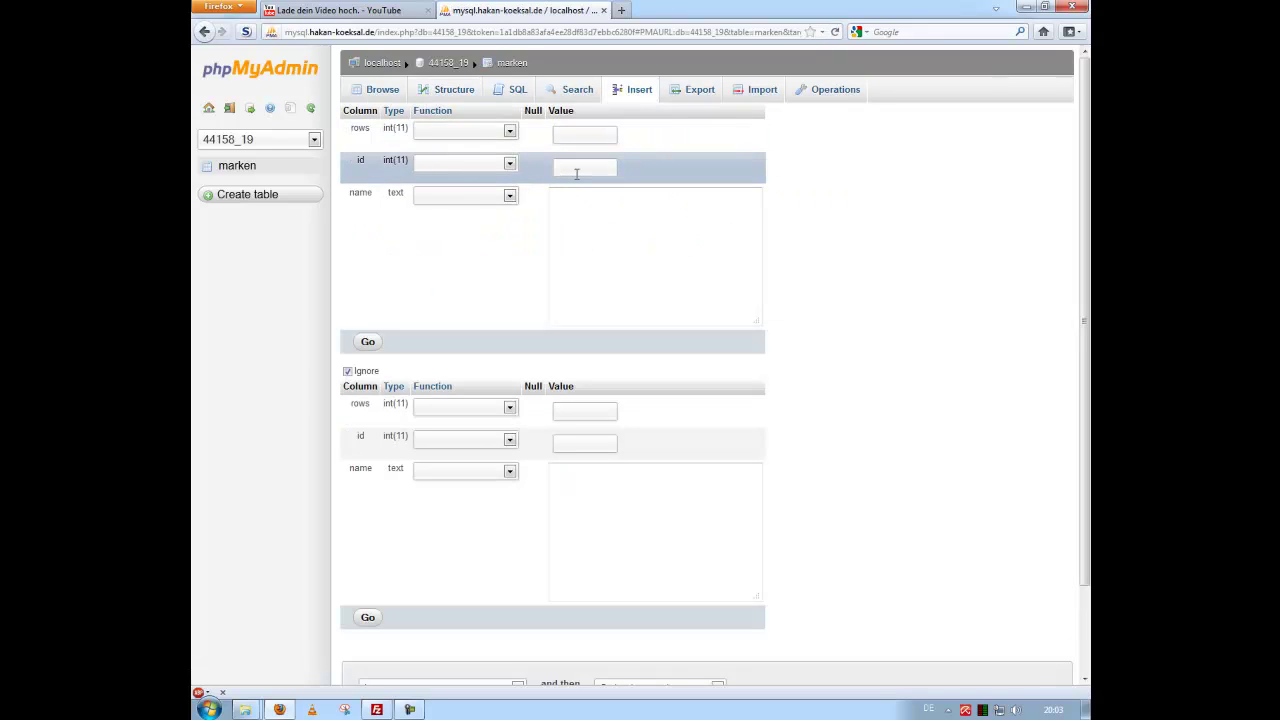
text(234567891)
text(01)
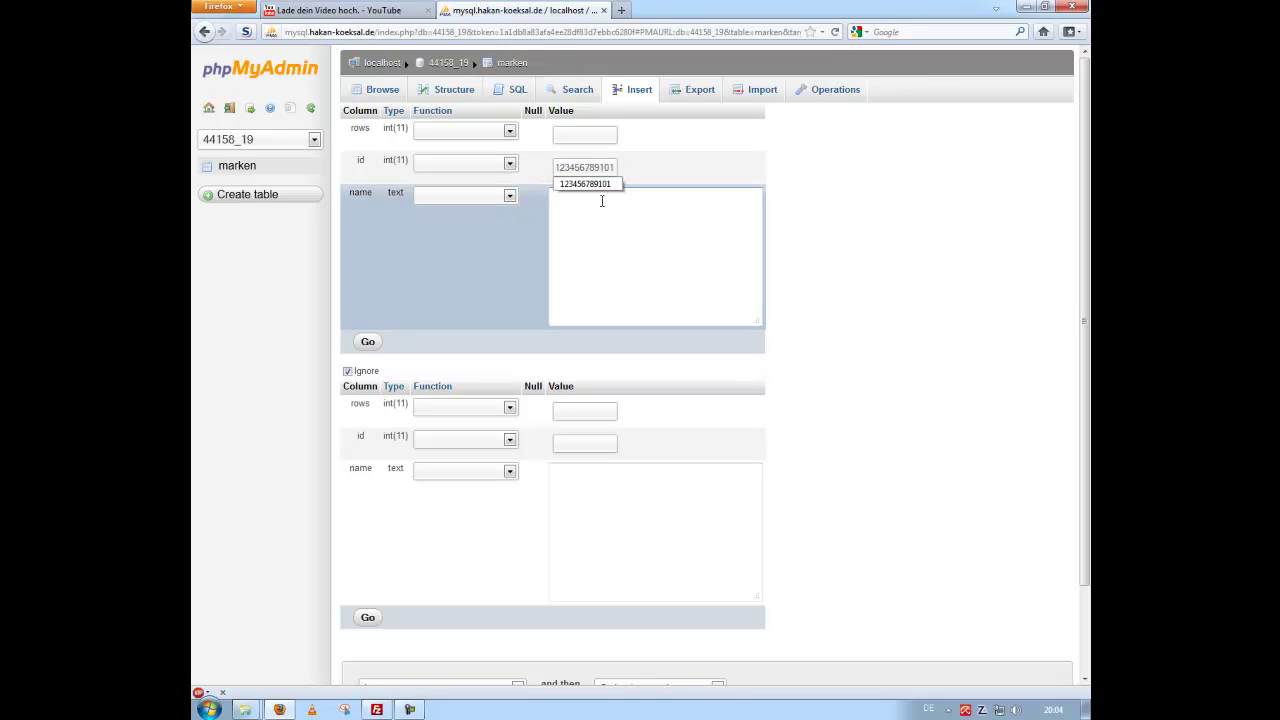
click(606, 210)
text(1)
scroll(600, 380, down, 2)
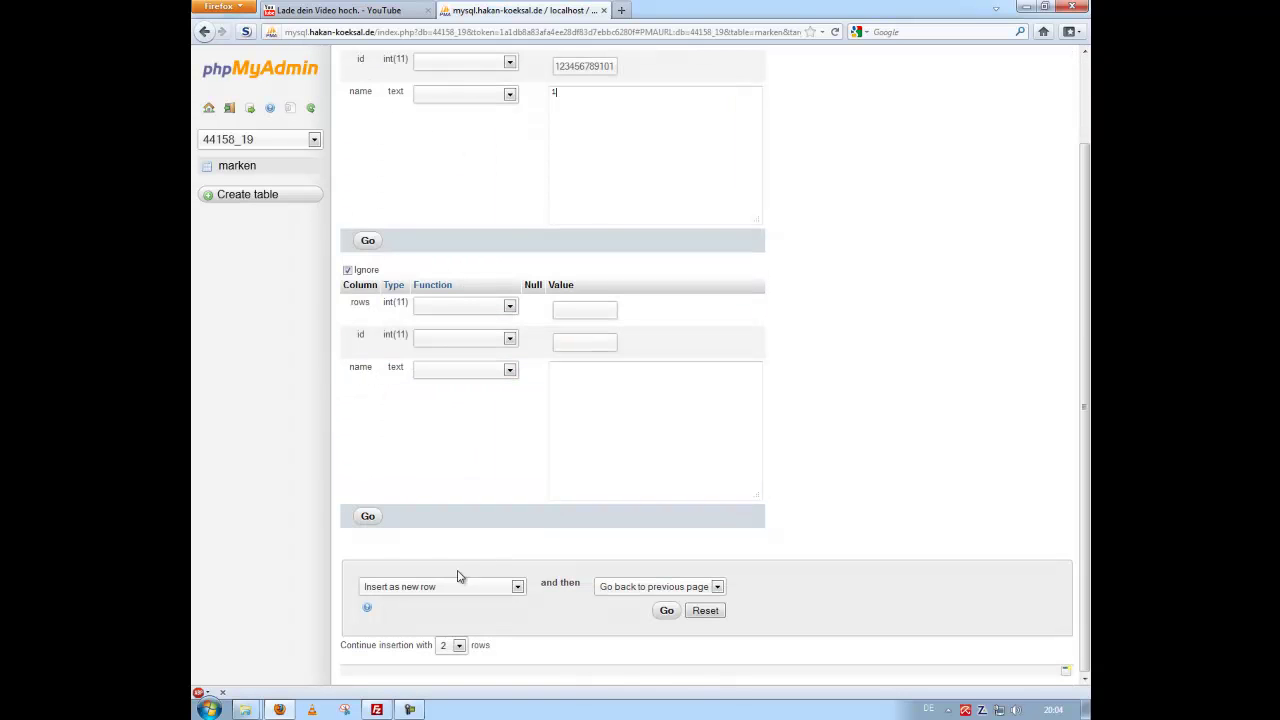
click(369, 518)
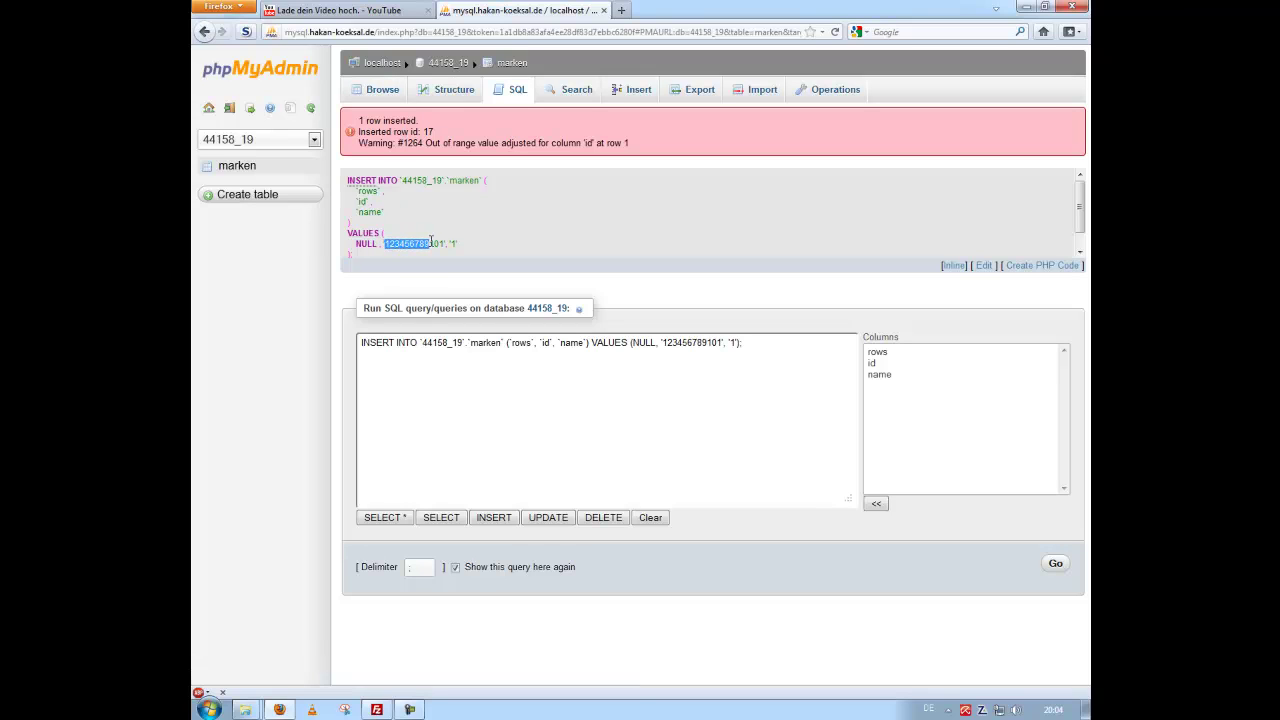
click(381, 92)
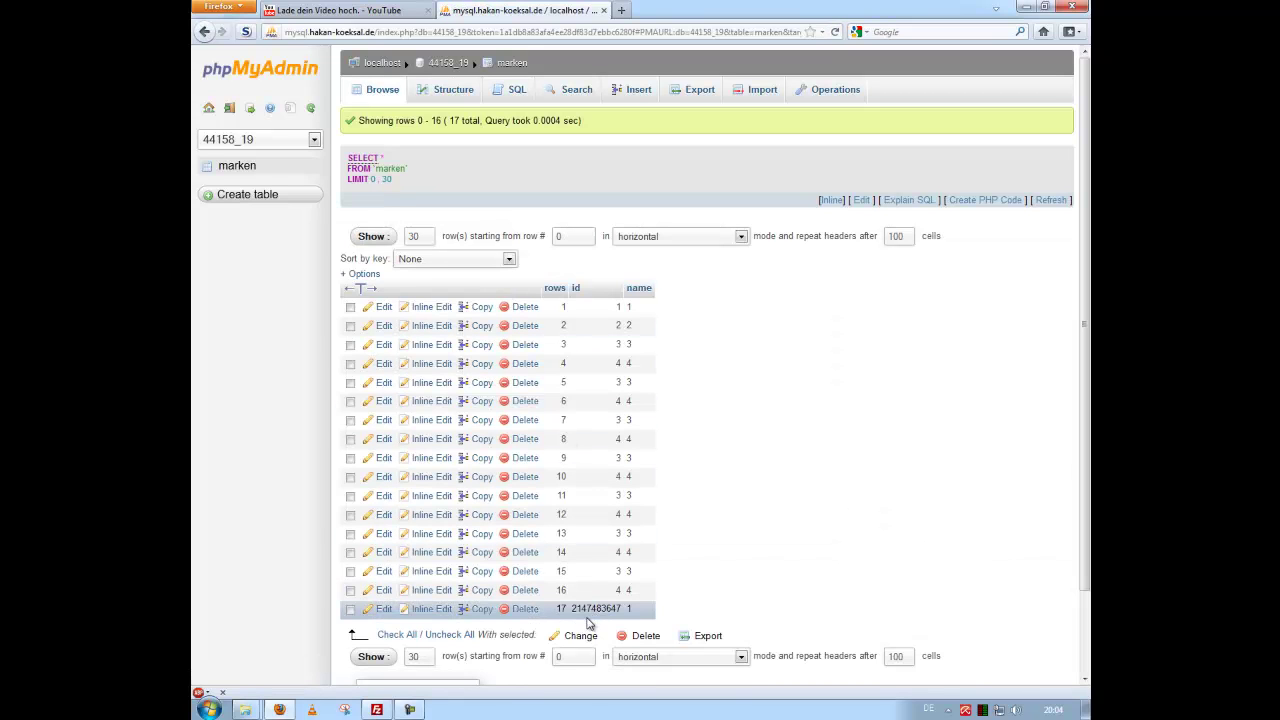
click(590, 610)
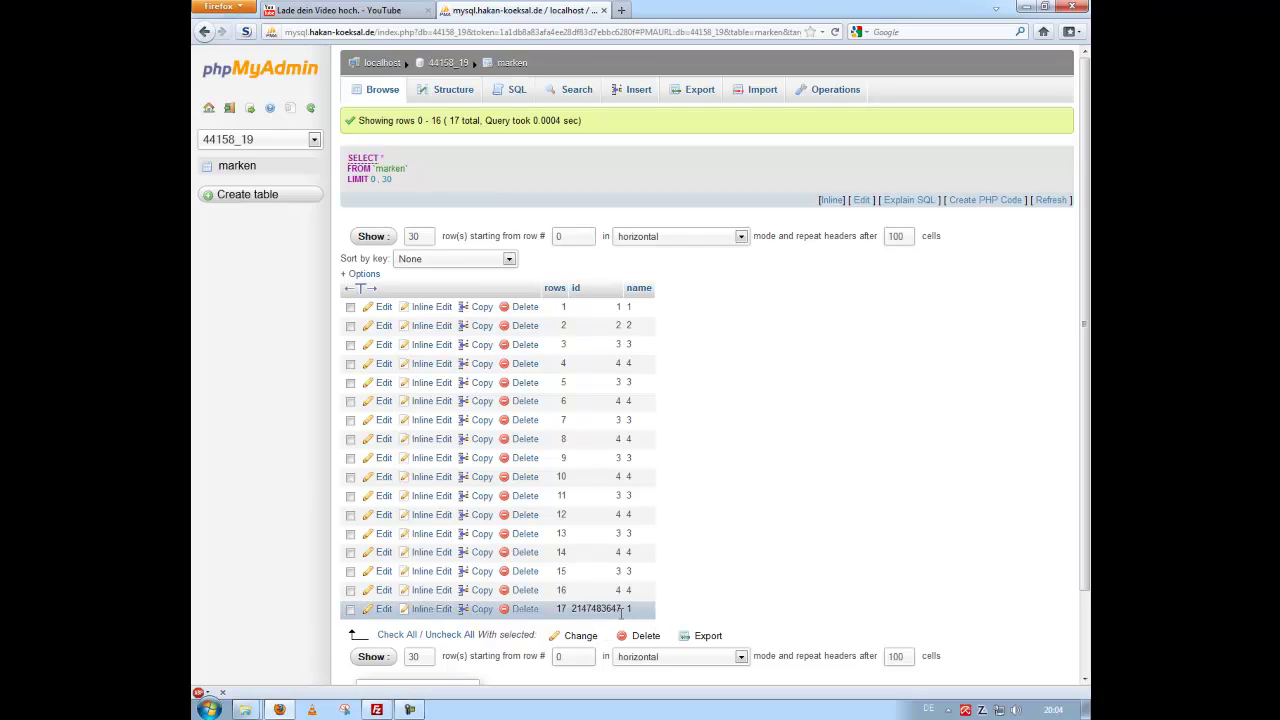
drag(620, 610, 577, 612)
click(577, 612)
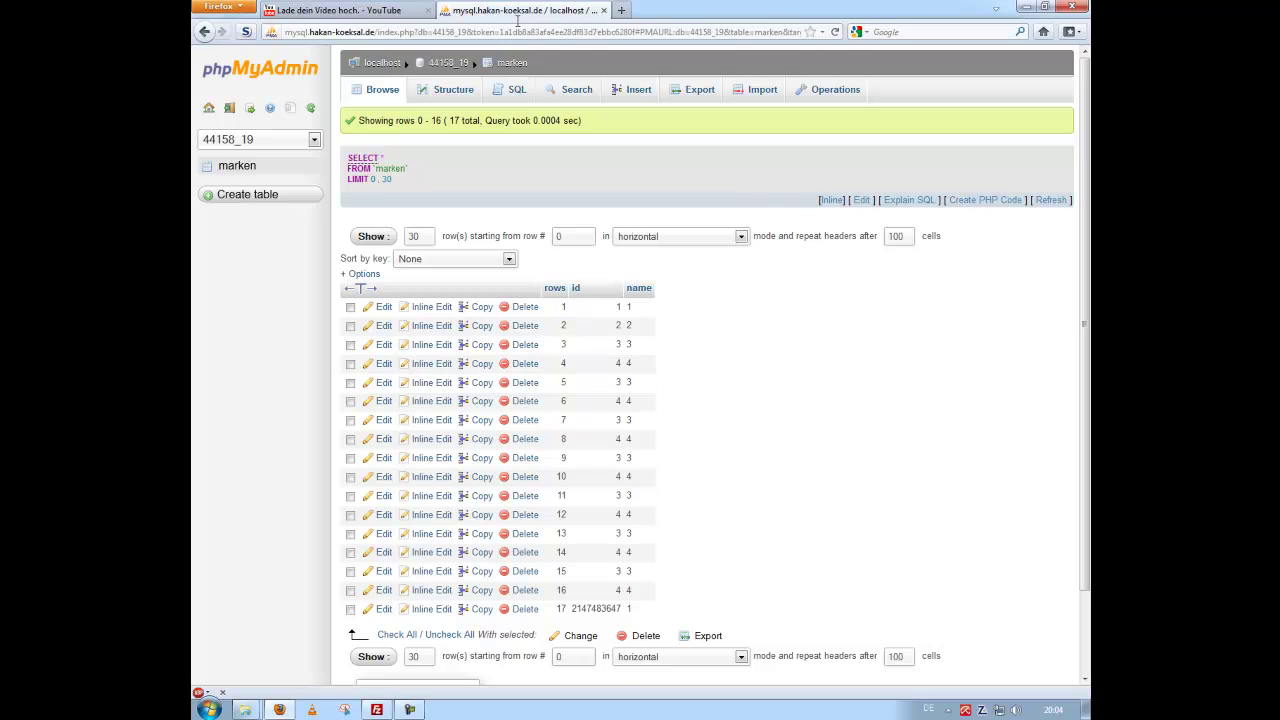
click(453, 89)
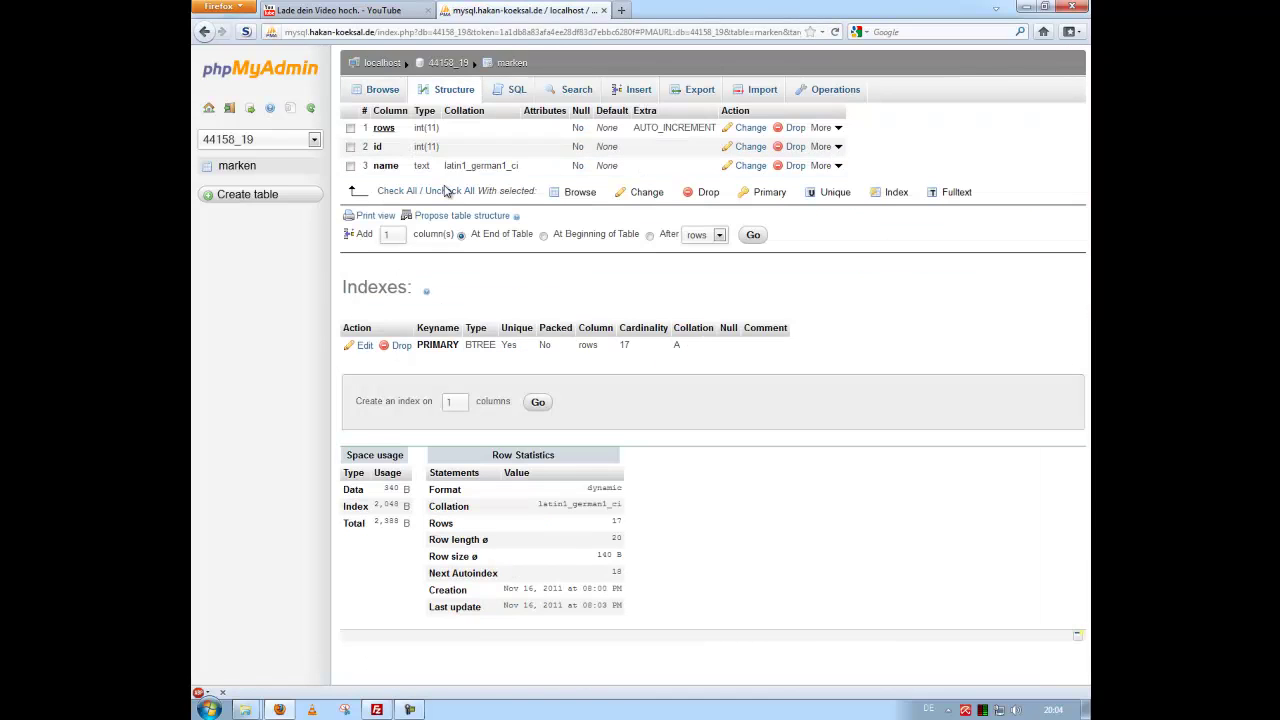
click(390, 90)
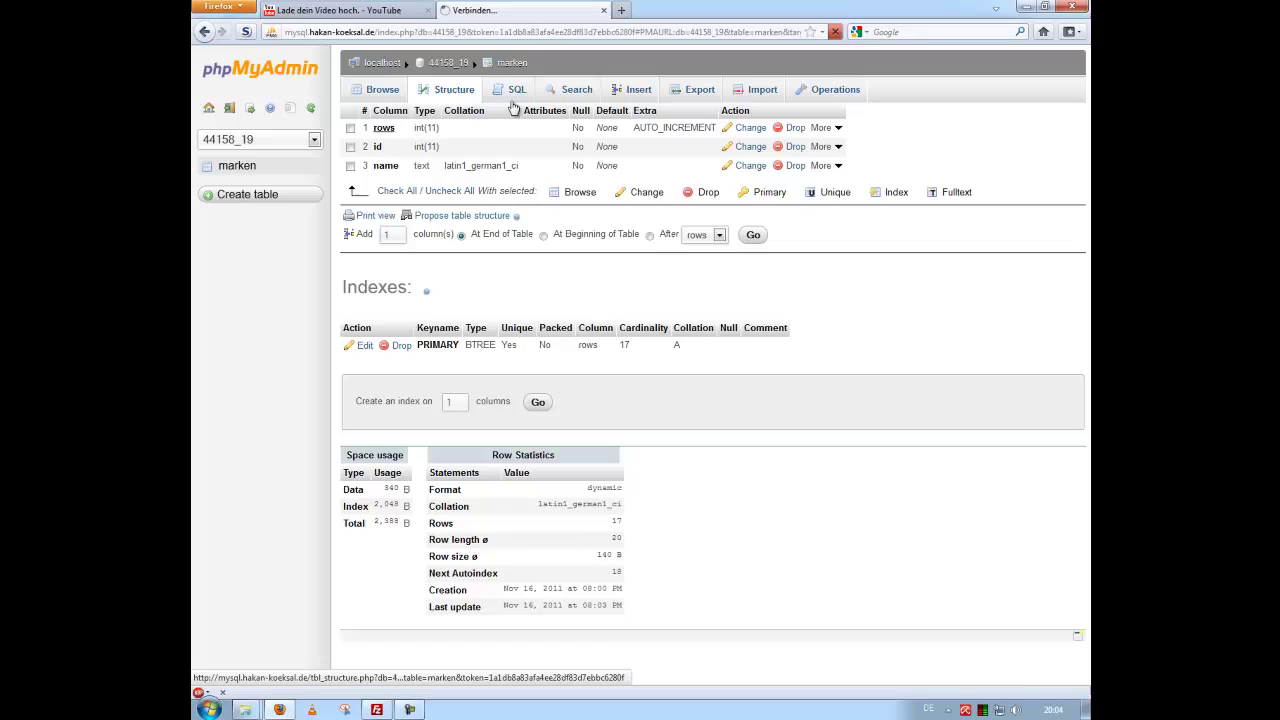
Step: Insert a row with id 2003 and name 2 into marken
click(643, 91)
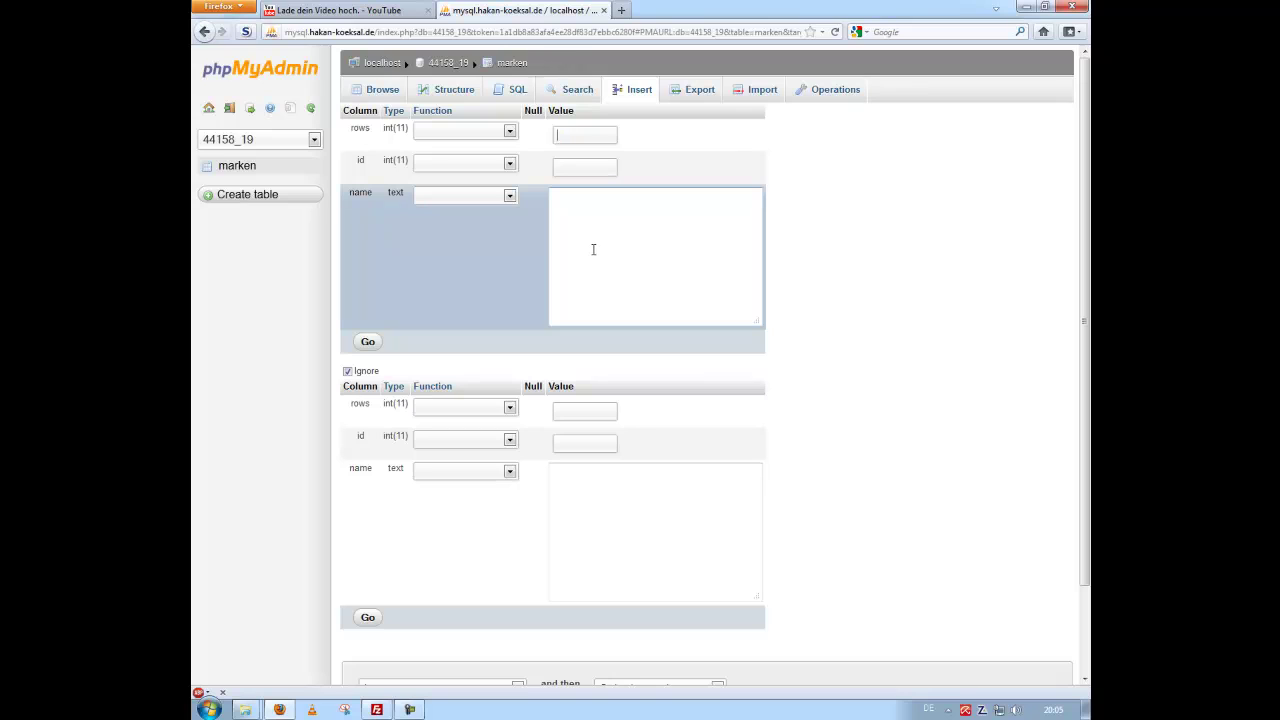
click(610, 168)
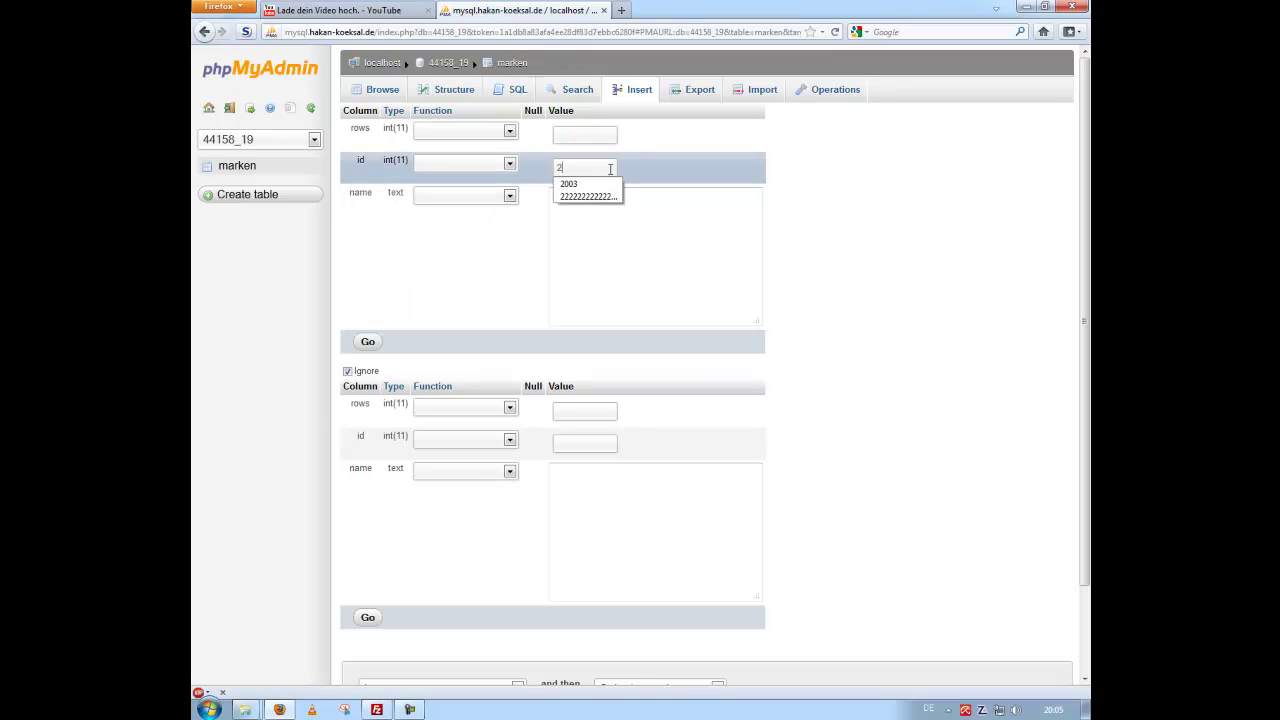
text(2003)
key(Tab)
text(2)
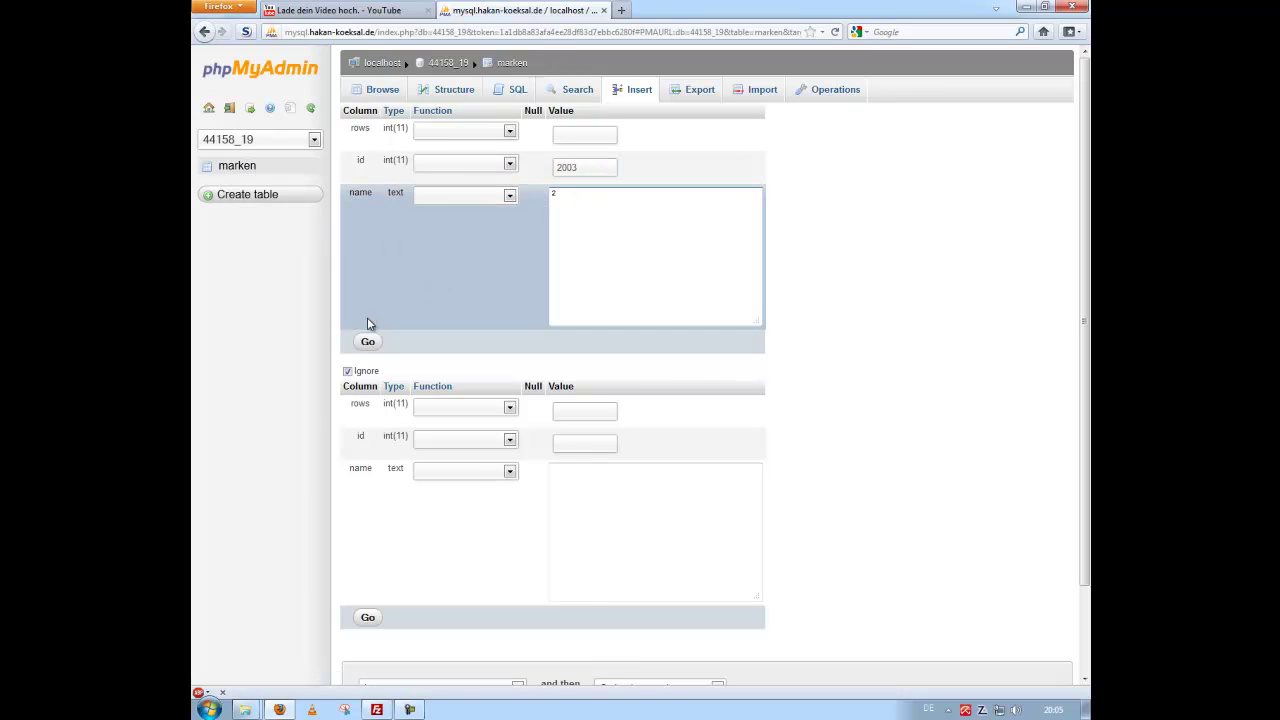
click(368, 342)
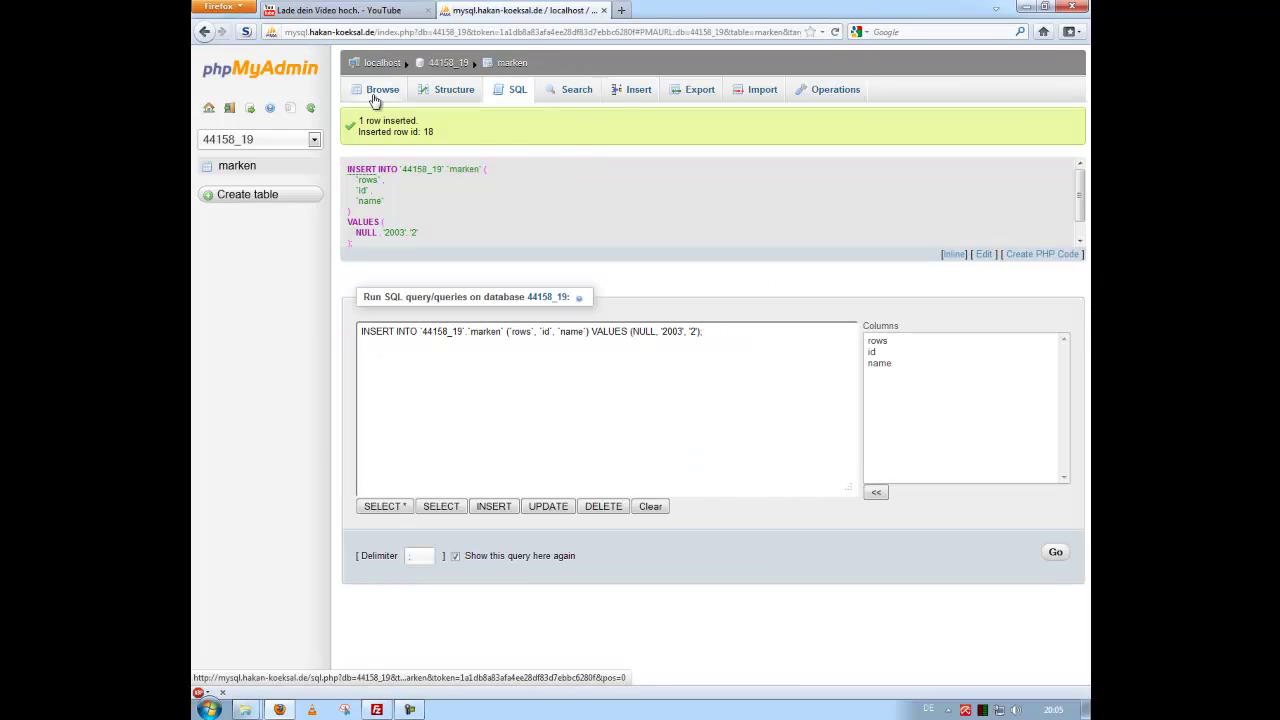
Step: Browse all 18 rows including the 2003 row, then go back to marken's structure
click(392, 95)
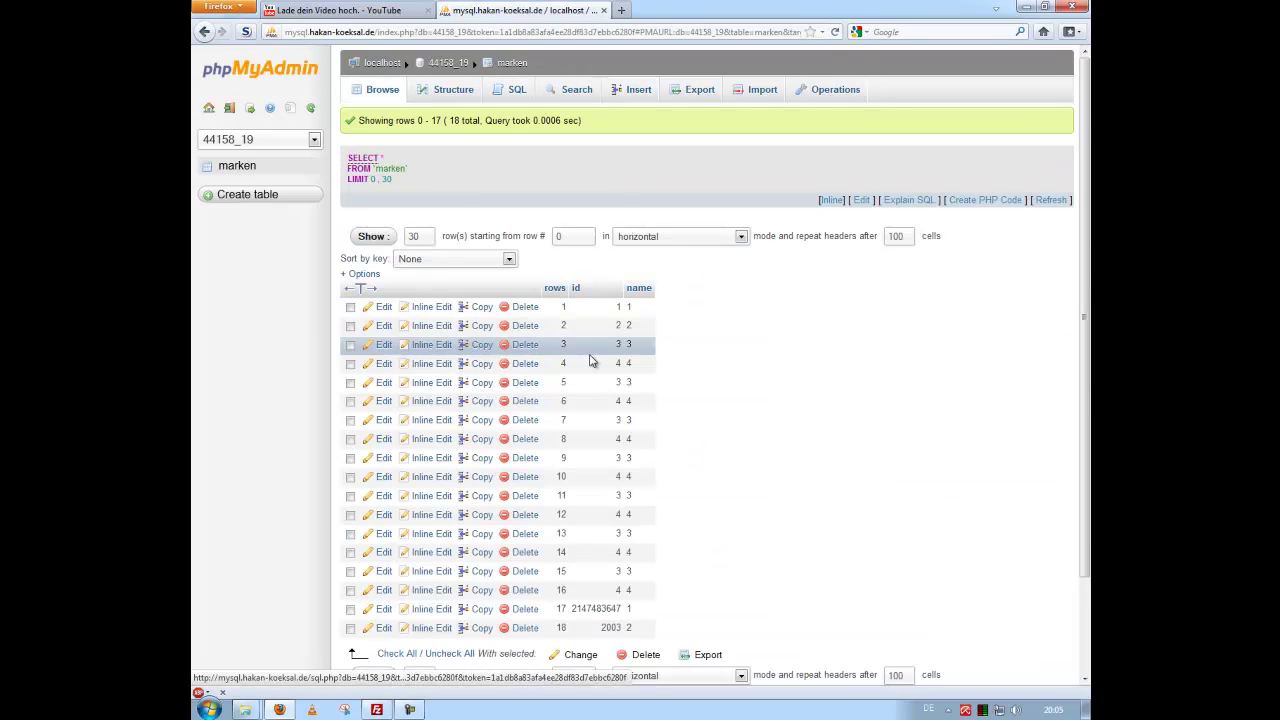
scroll(593, 355, down, 2)
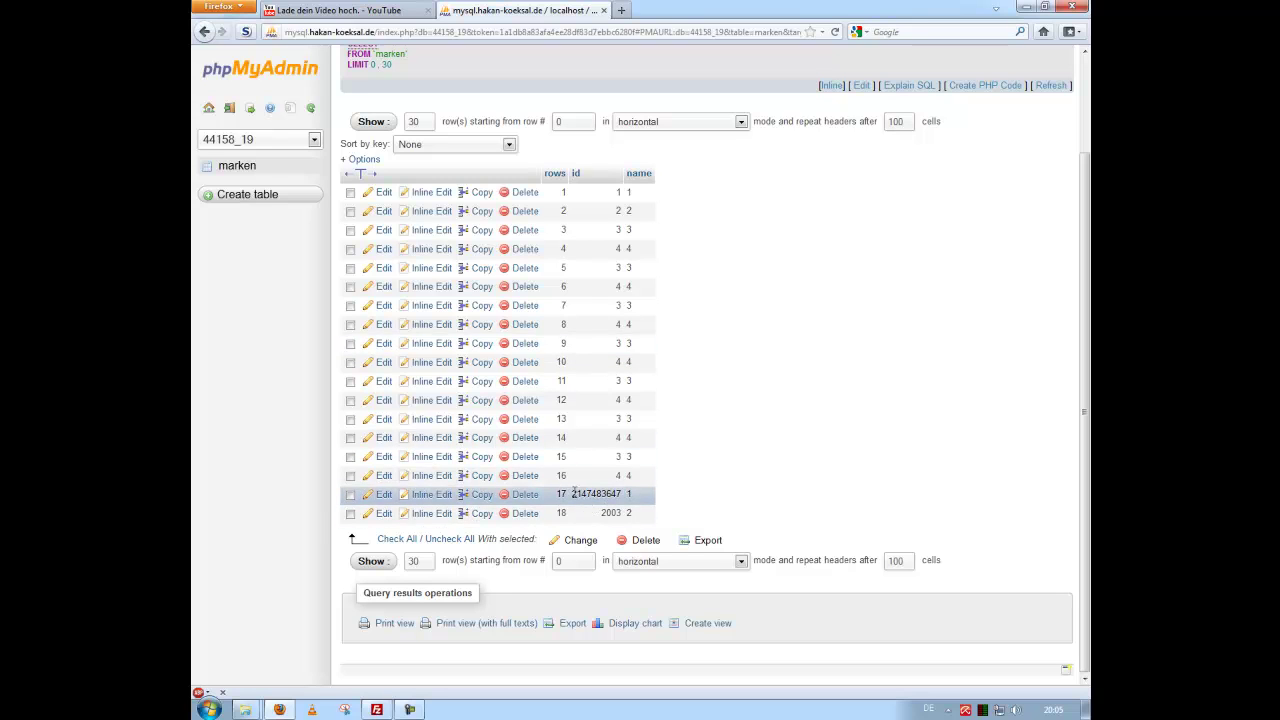
drag(574, 493, 565, 211)
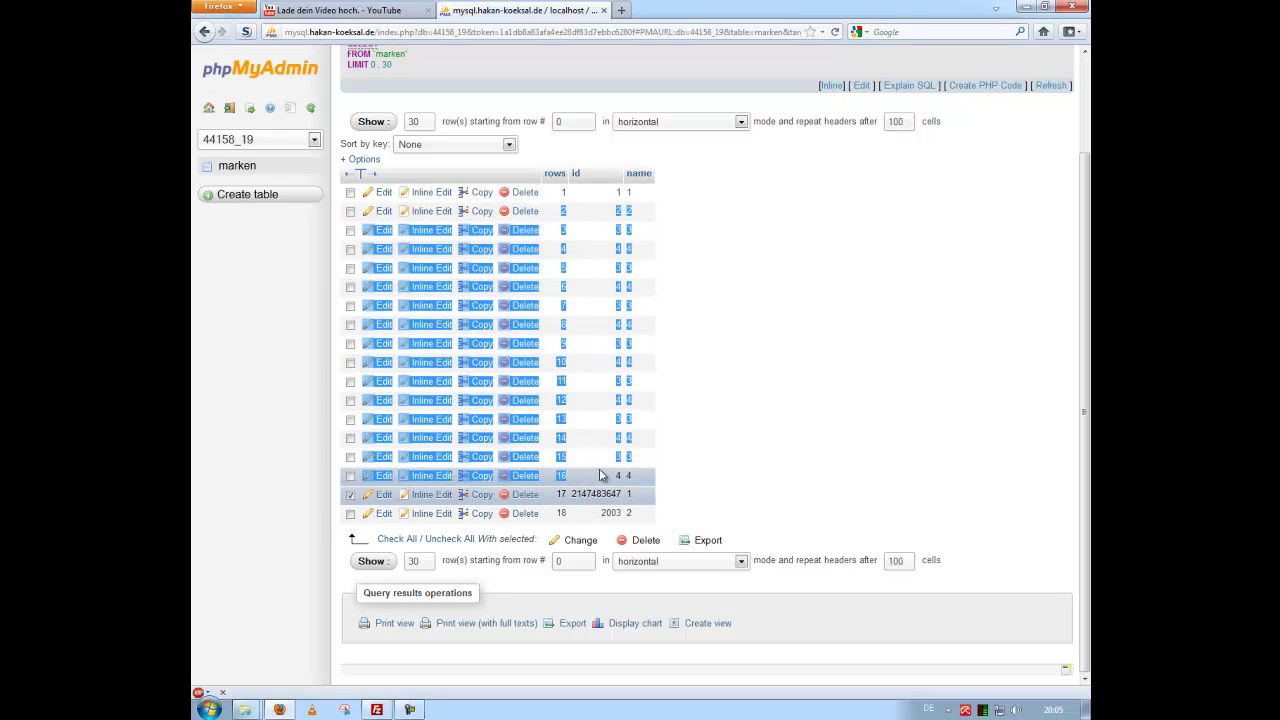
click(599, 458)
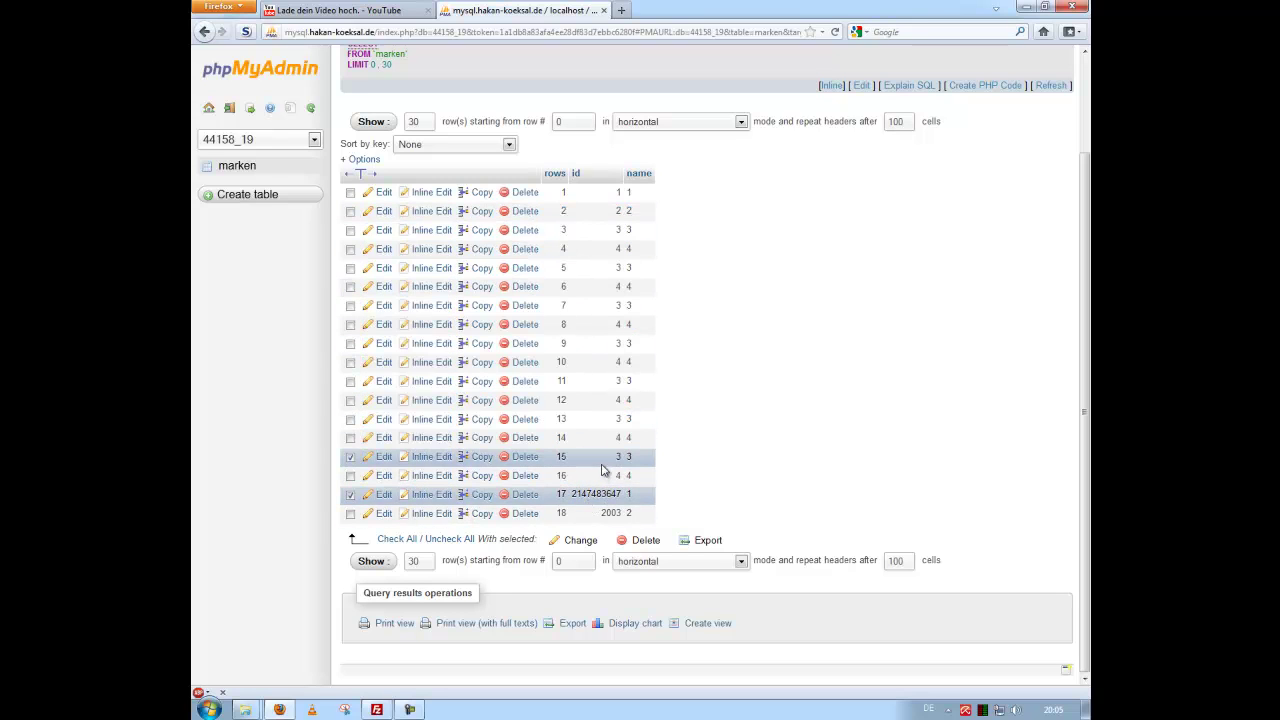
scroll(459, 97, up, 2)
click(452, 92)
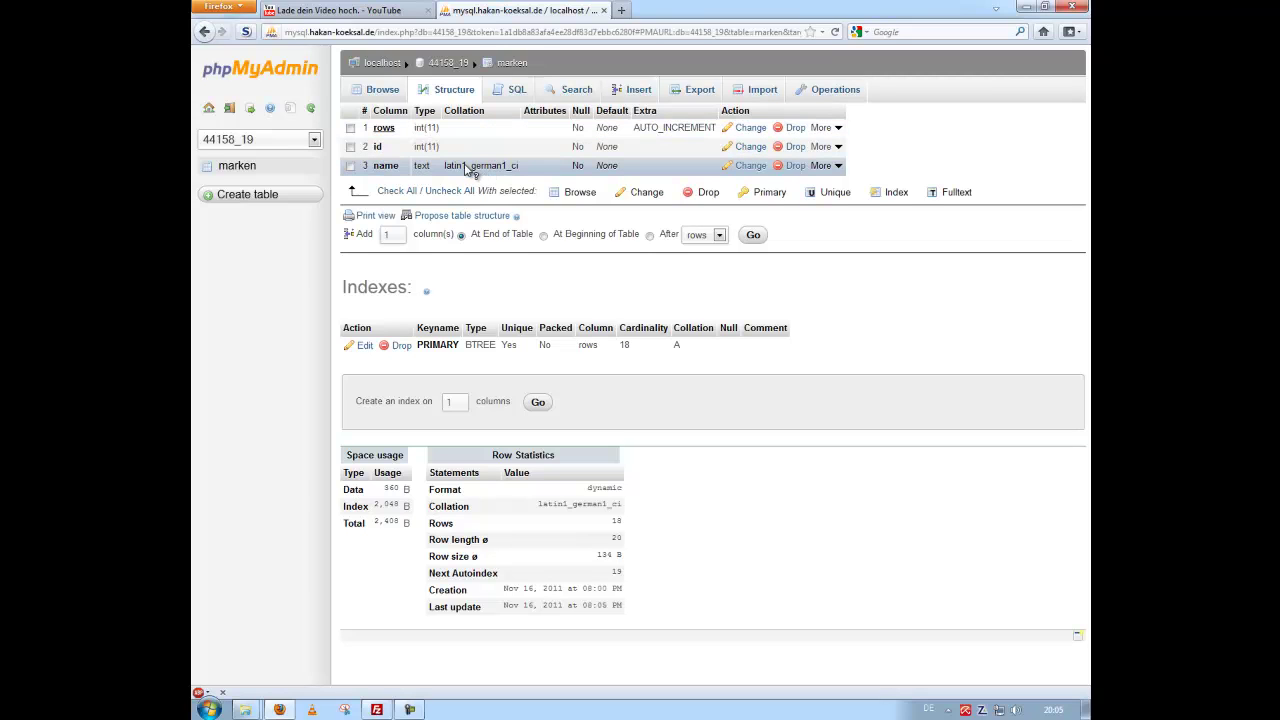
Step: Change the id column's type from int(11) to DOUBLE with no length, and save
click(430, 148)
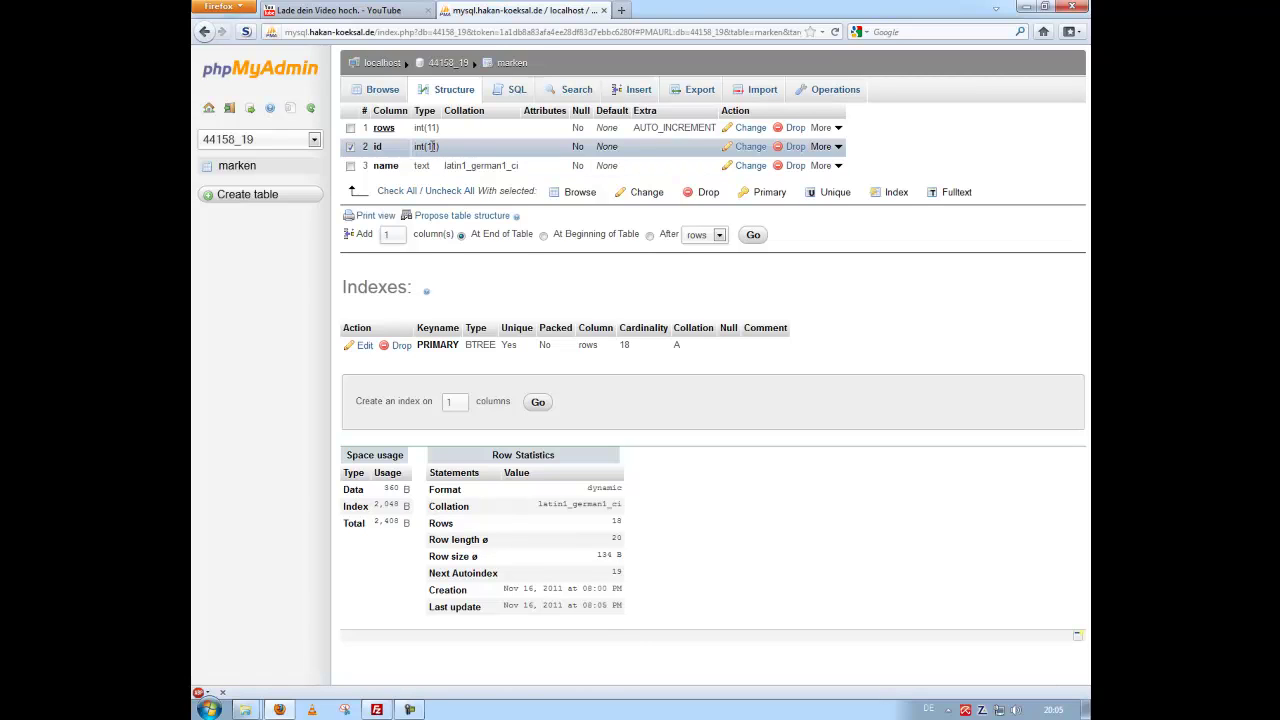
click(742, 148)
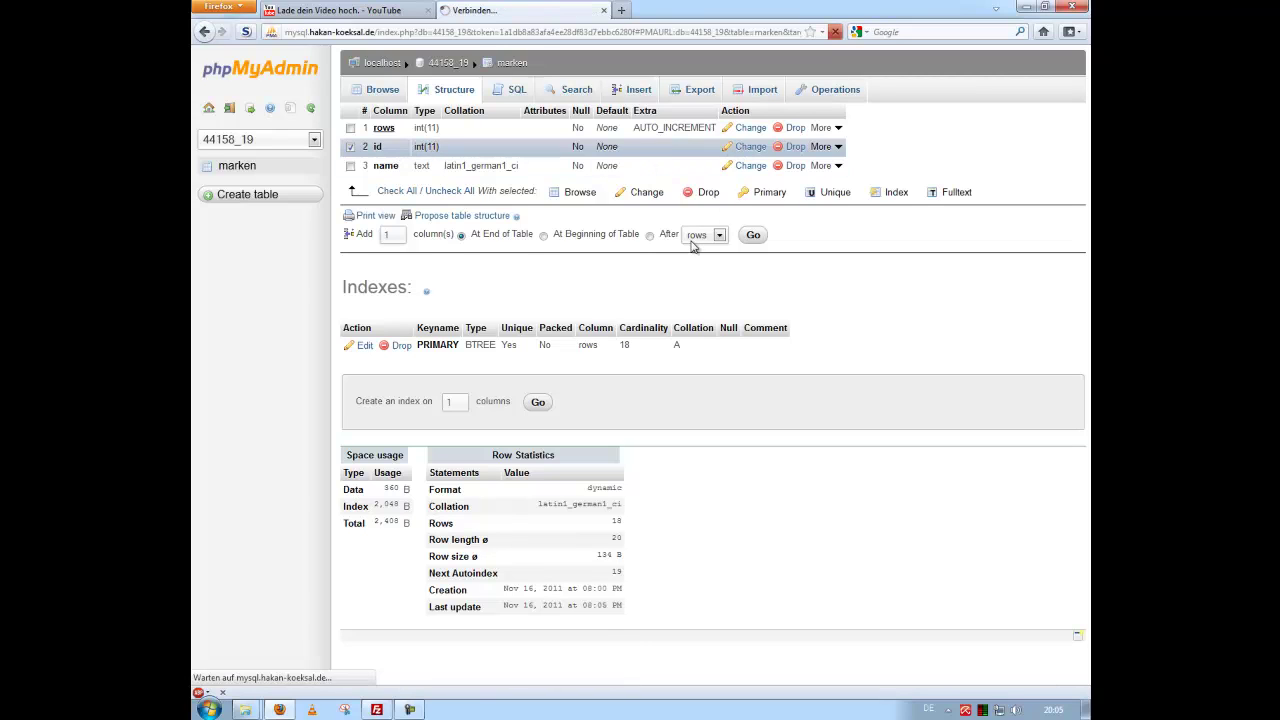
click(523, 166)
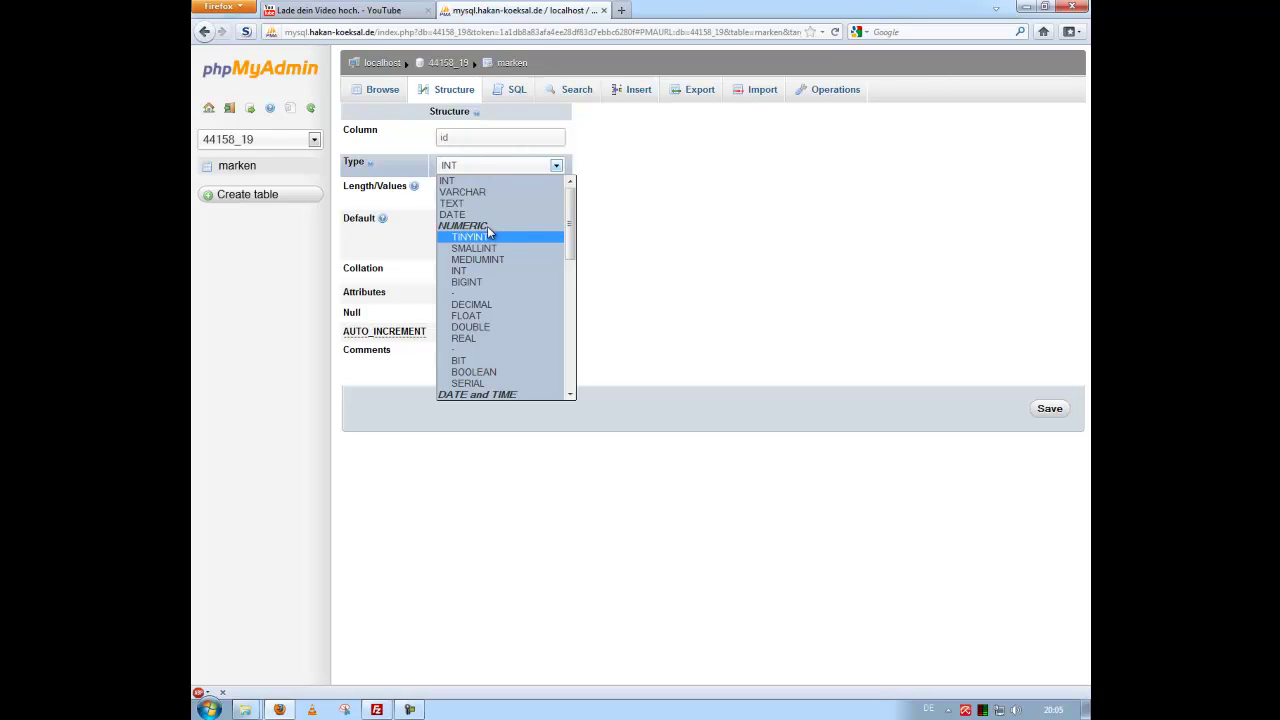
click(474, 327)
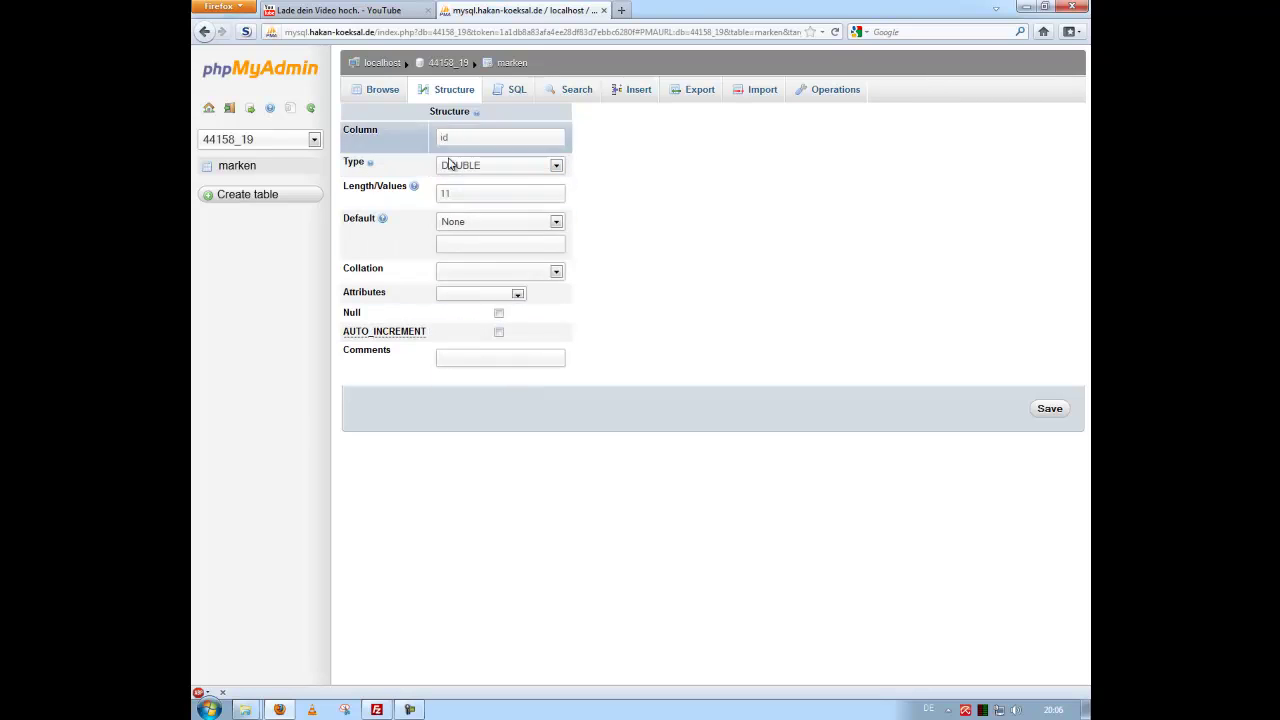
drag(458, 193, 400, 199)
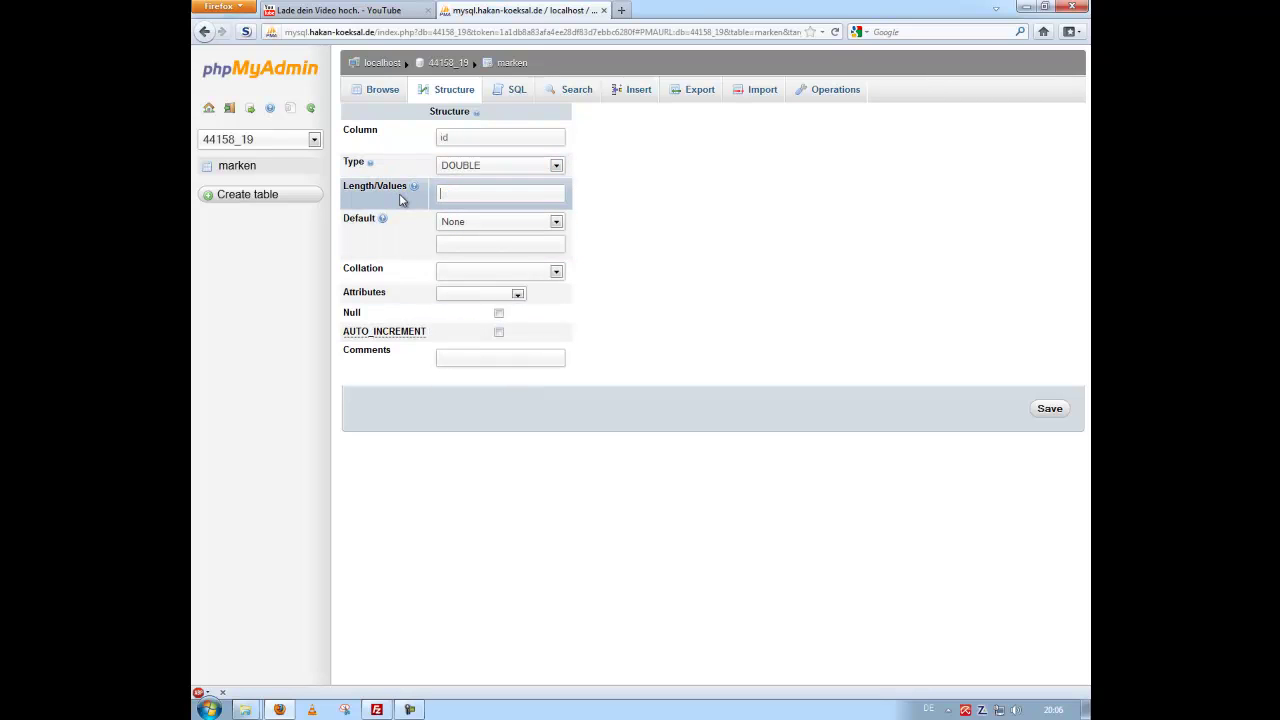
click(1048, 413)
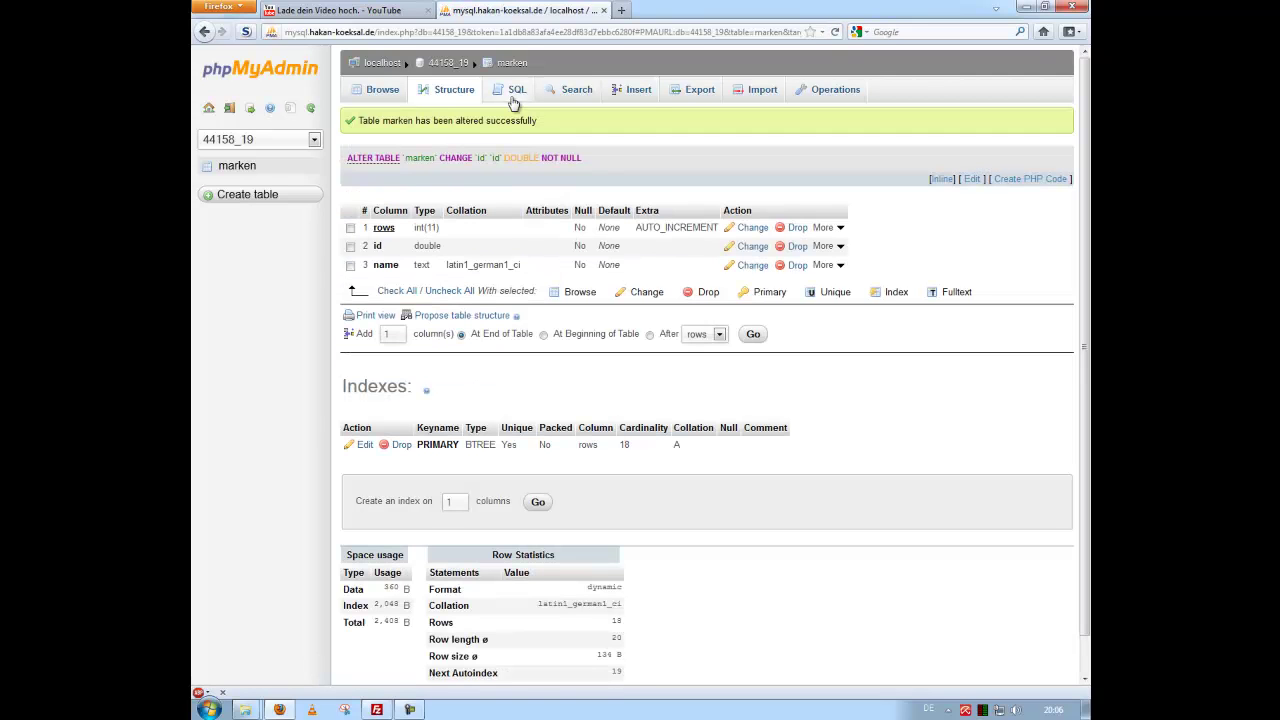
Step: Insert row 19 with the long number 3222…2 as both its id and name
click(640, 90)
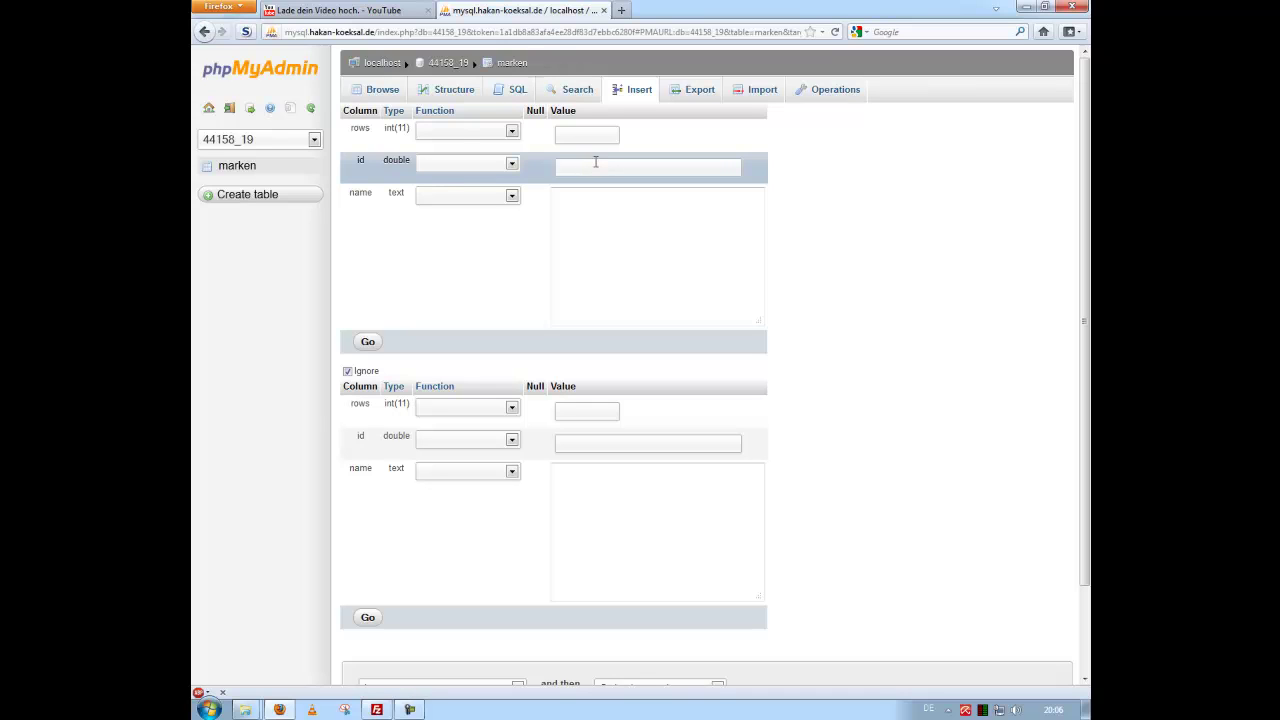
click(611, 206)
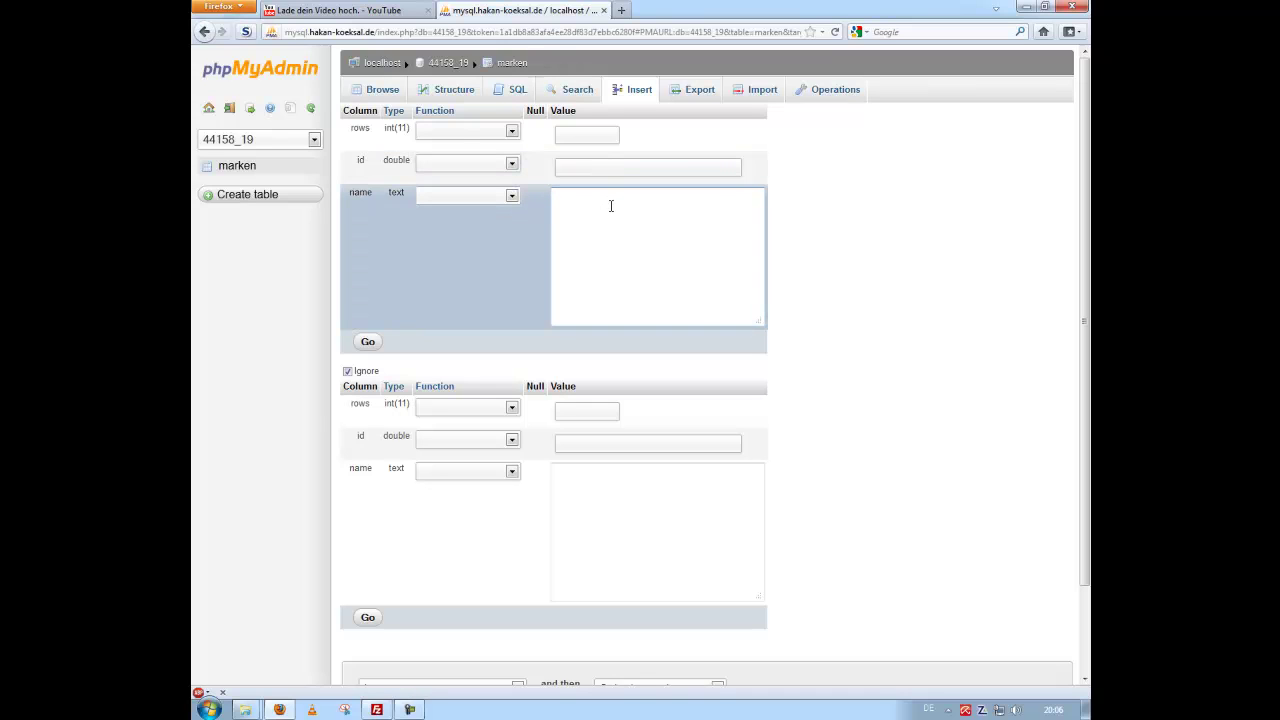
text(2222222222222222)
text(222222222222222222222222222222222222222222222222222222222222)
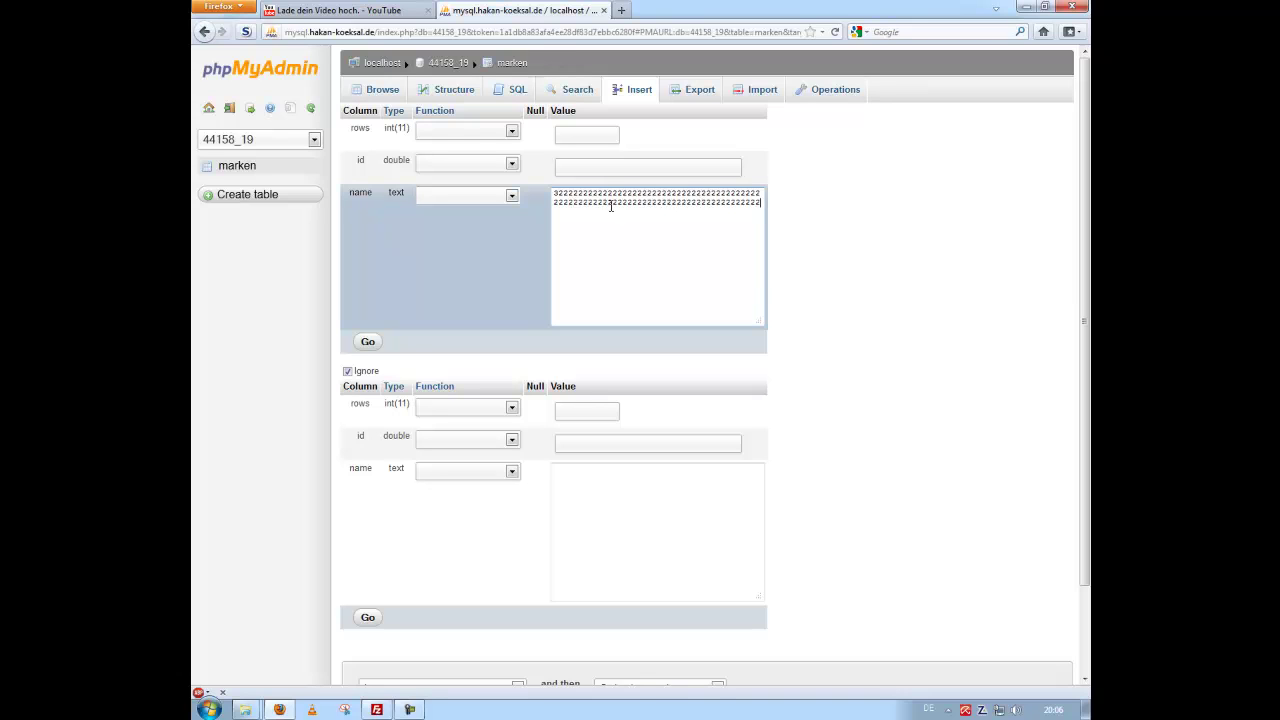
text(2222222)
key(ctrl+a)
key(ctrl+c)
click(647, 167)
key(ctrl+v)
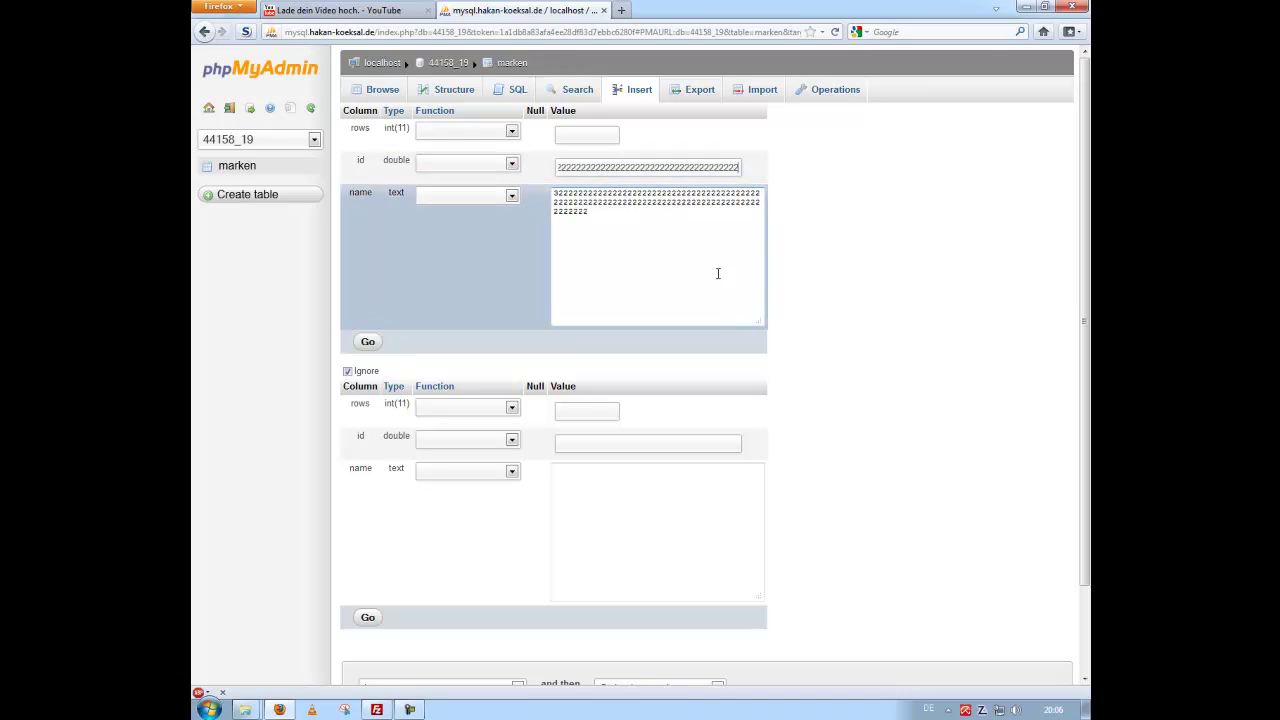
scroll(393, 252, down, 2)
click(367, 241)
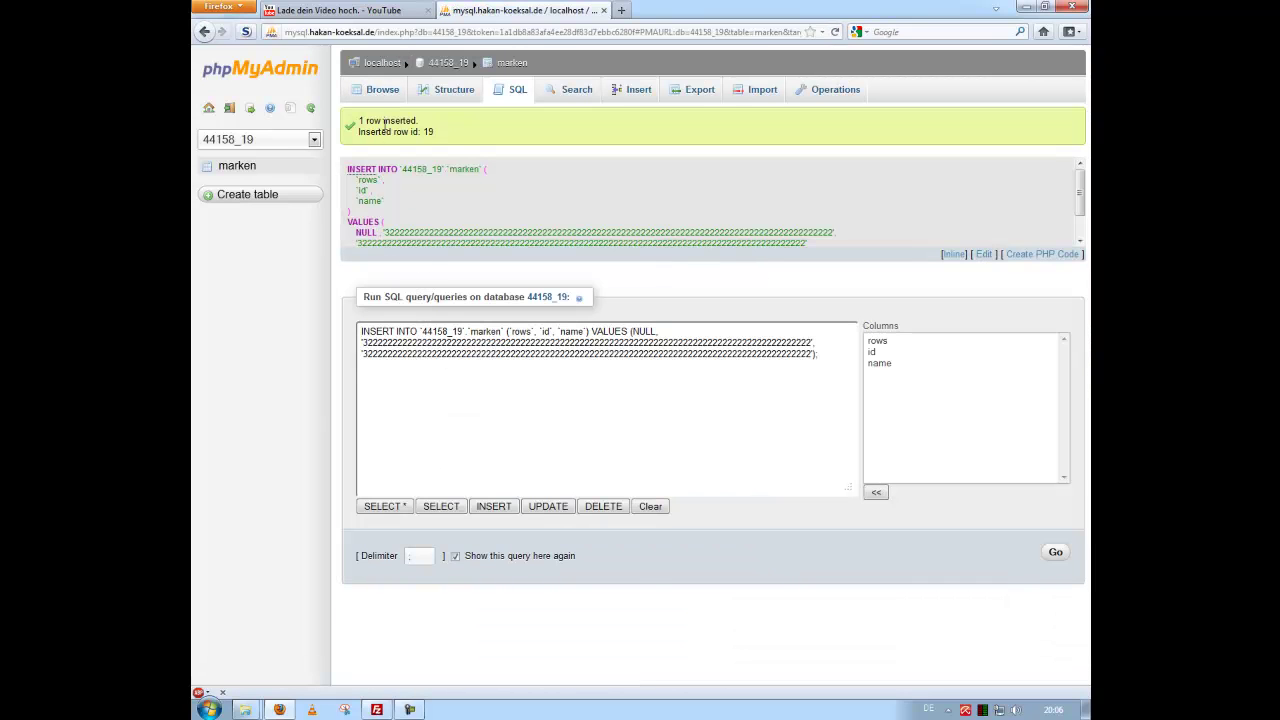
Step: Browse the marken rows and select row 19's stored id value, 3.2222222222222e+90
click(382, 93)
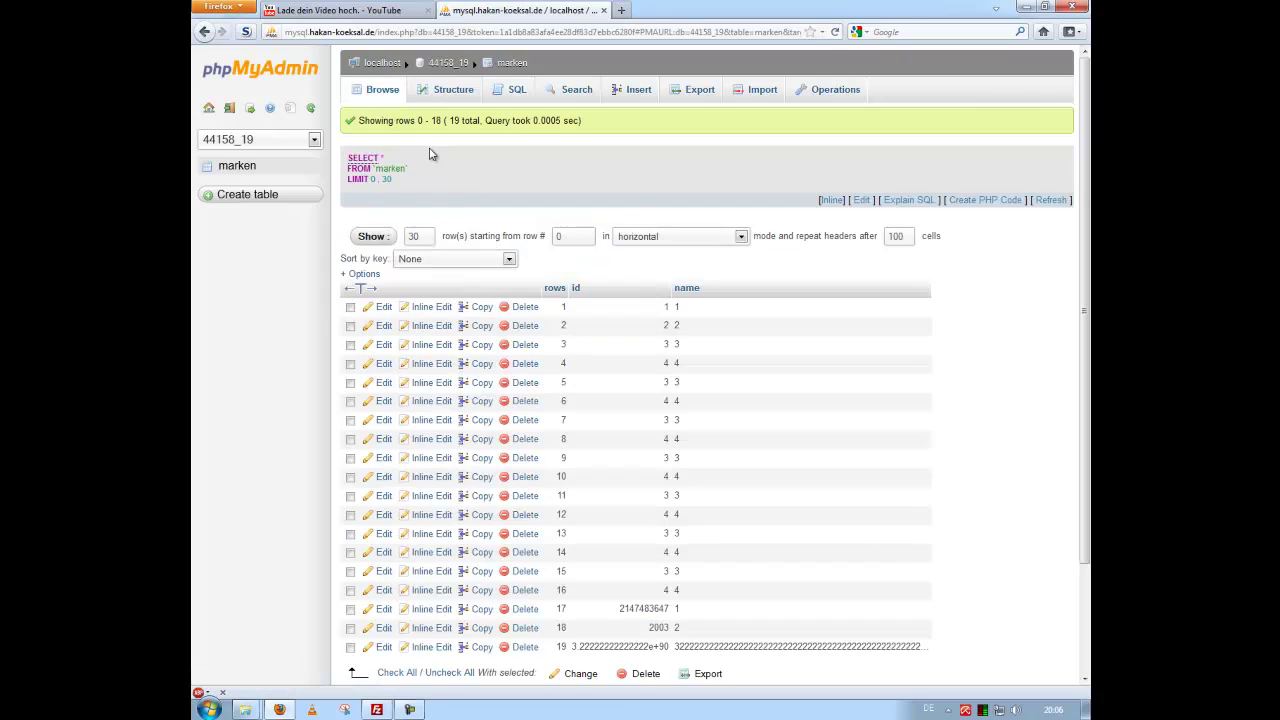
scroll(576, 528, down, 3)
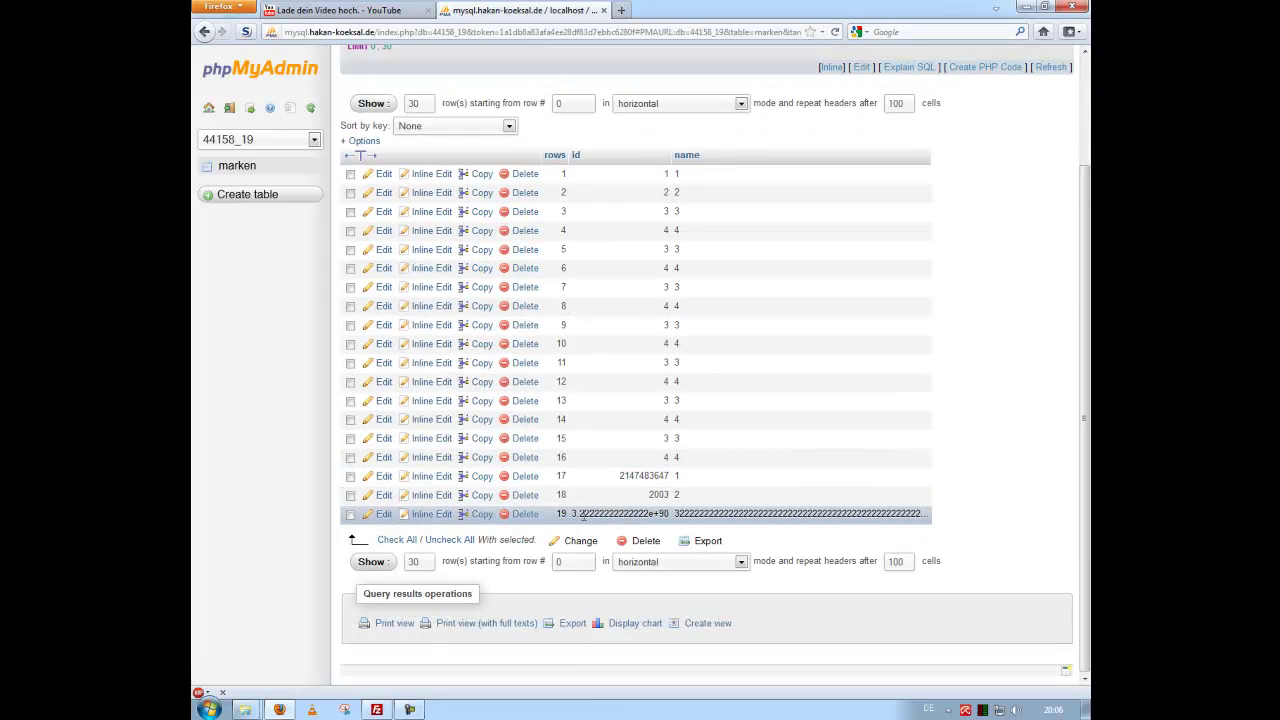
drag(579, 514, 912, 519)
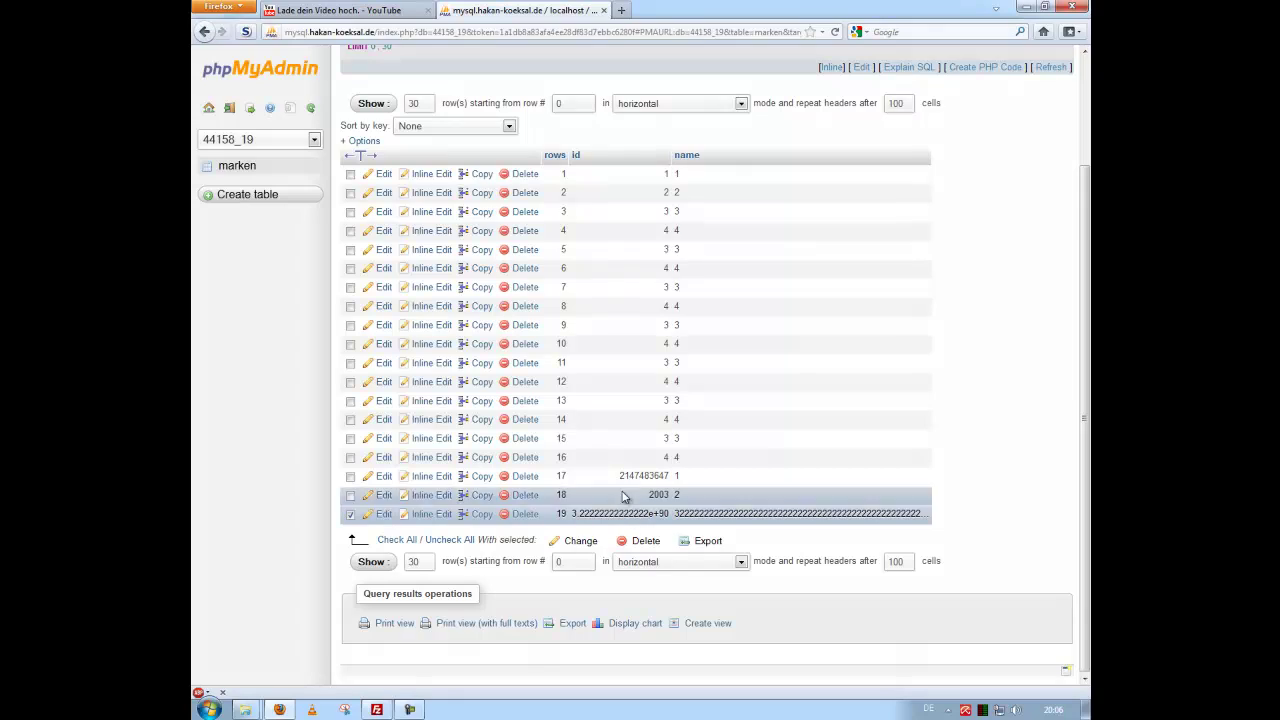
scroll(600, 450, up, 3)
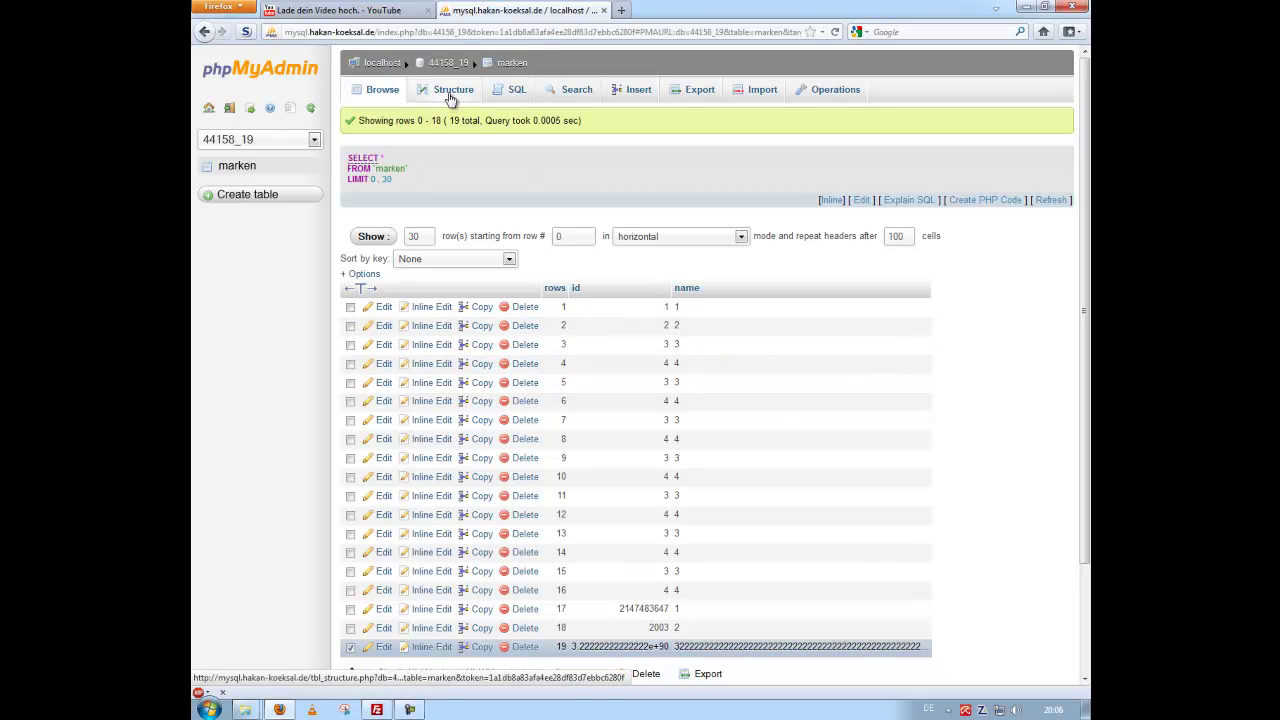
click(450, 97)
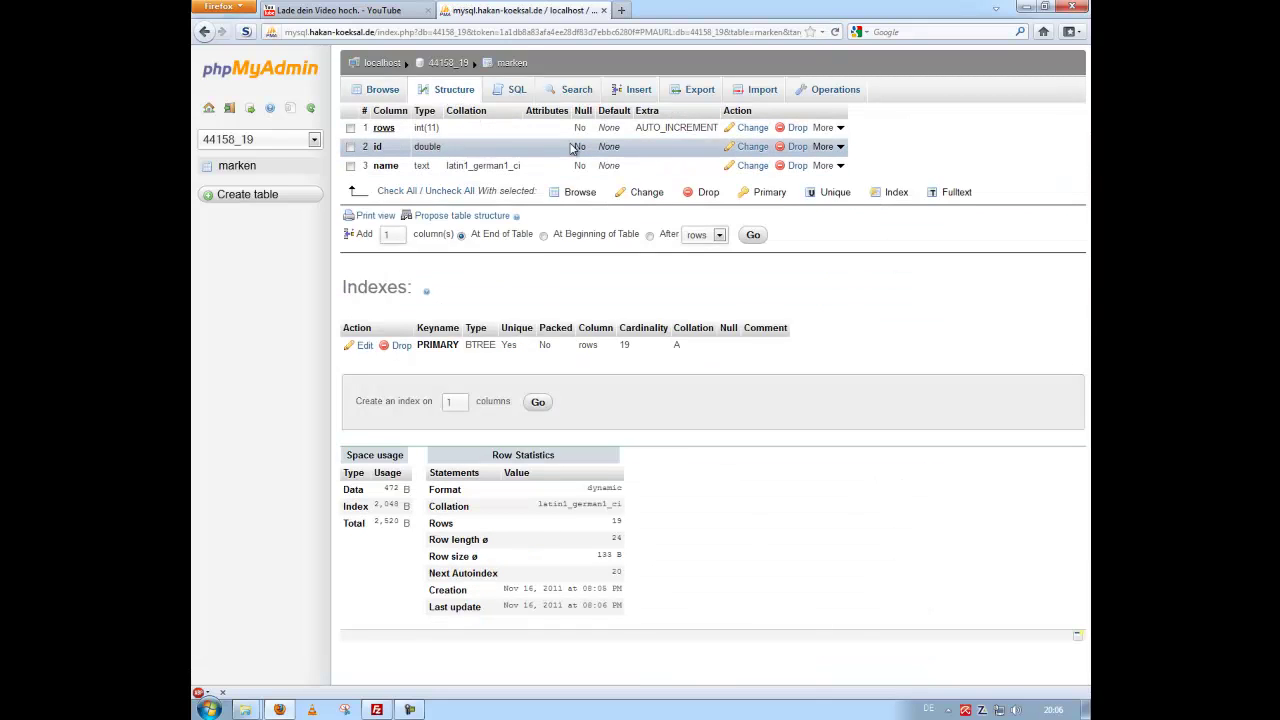
click(752, 148)
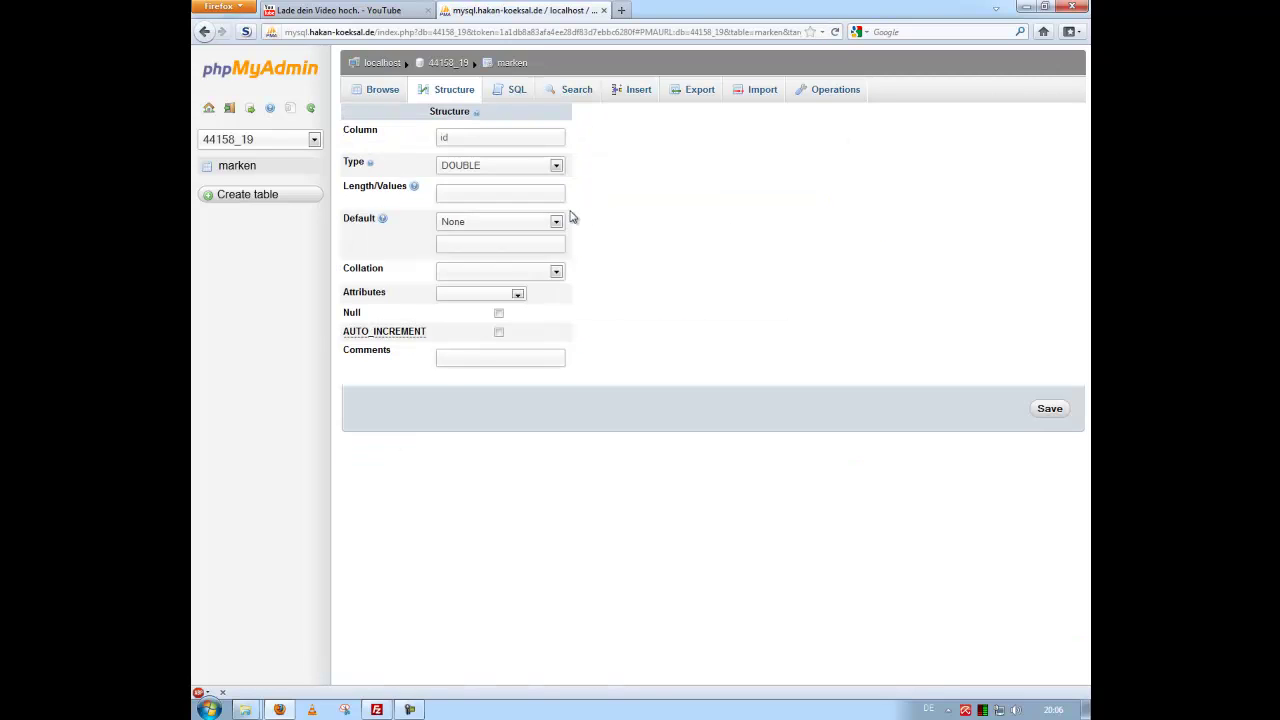
click(490, 166)
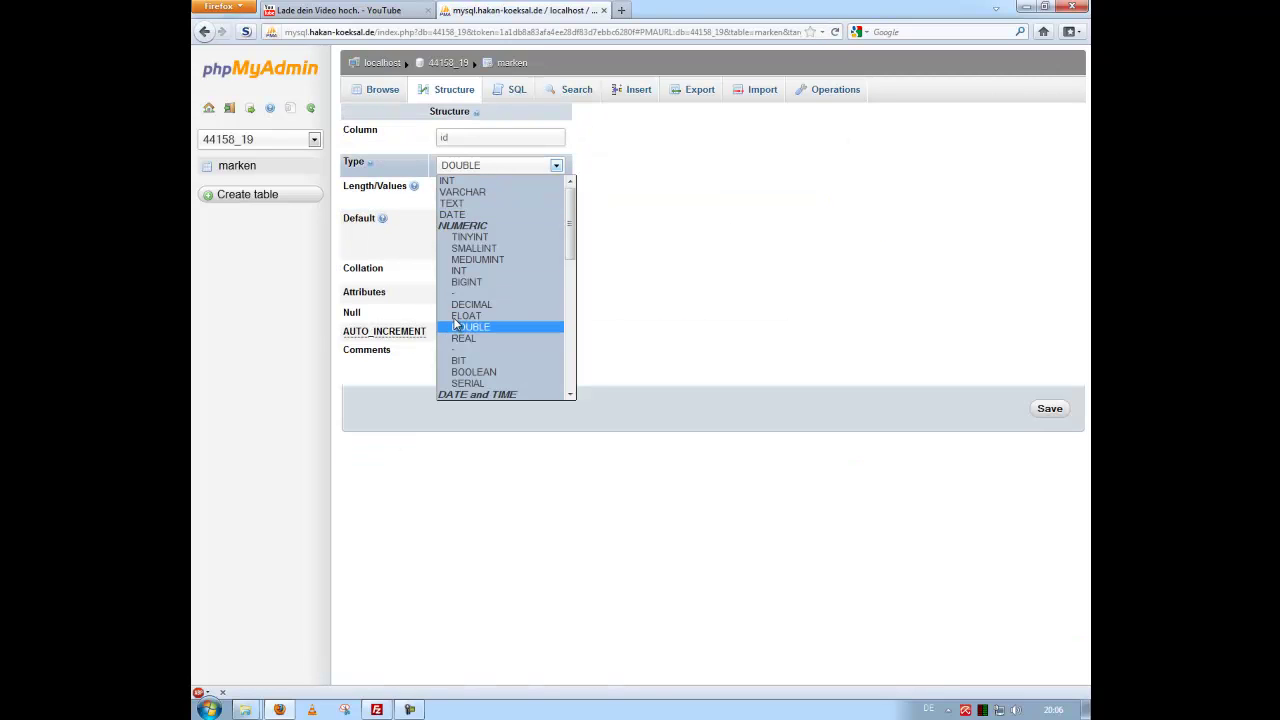
click(476, 271)
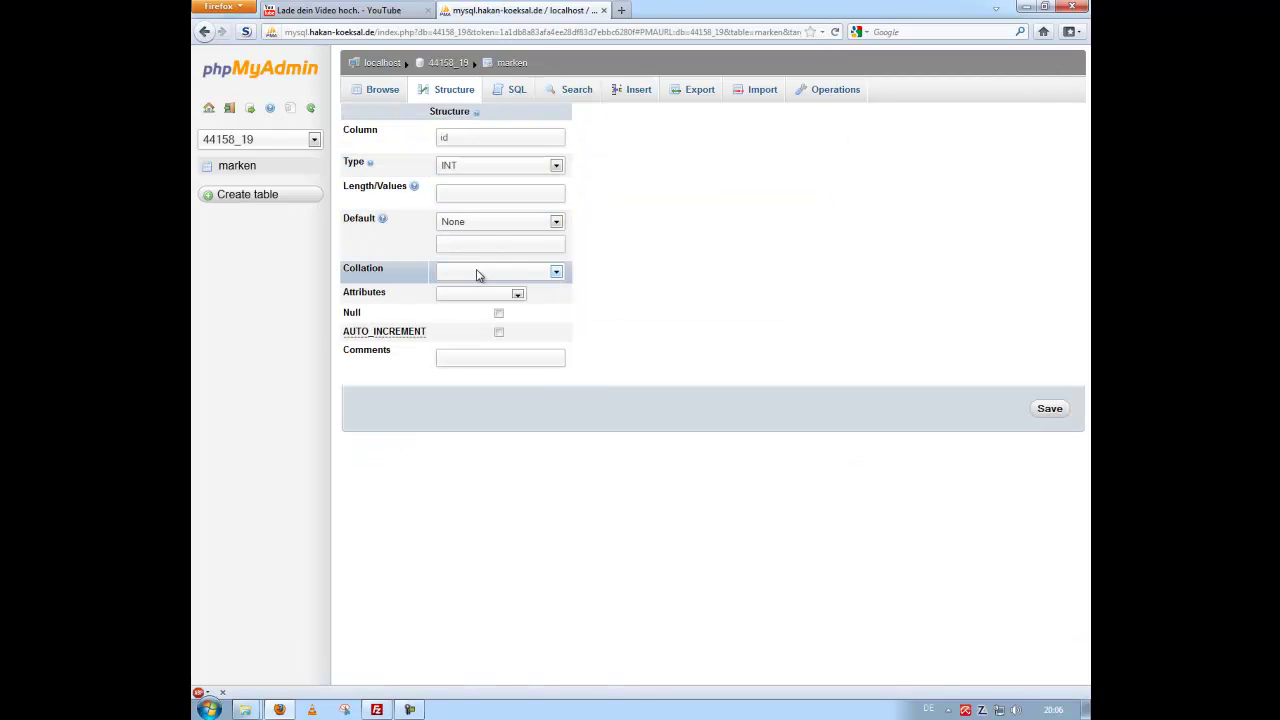
click(1050, 408)
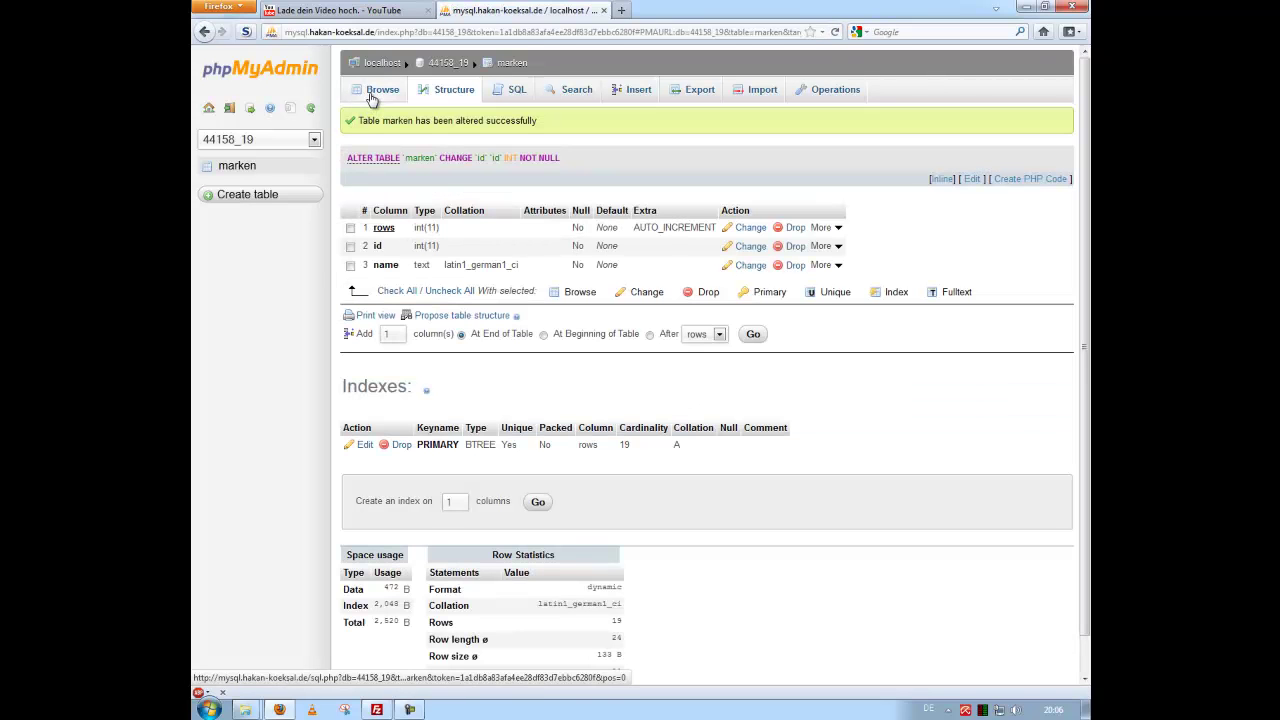
click(372, 92)
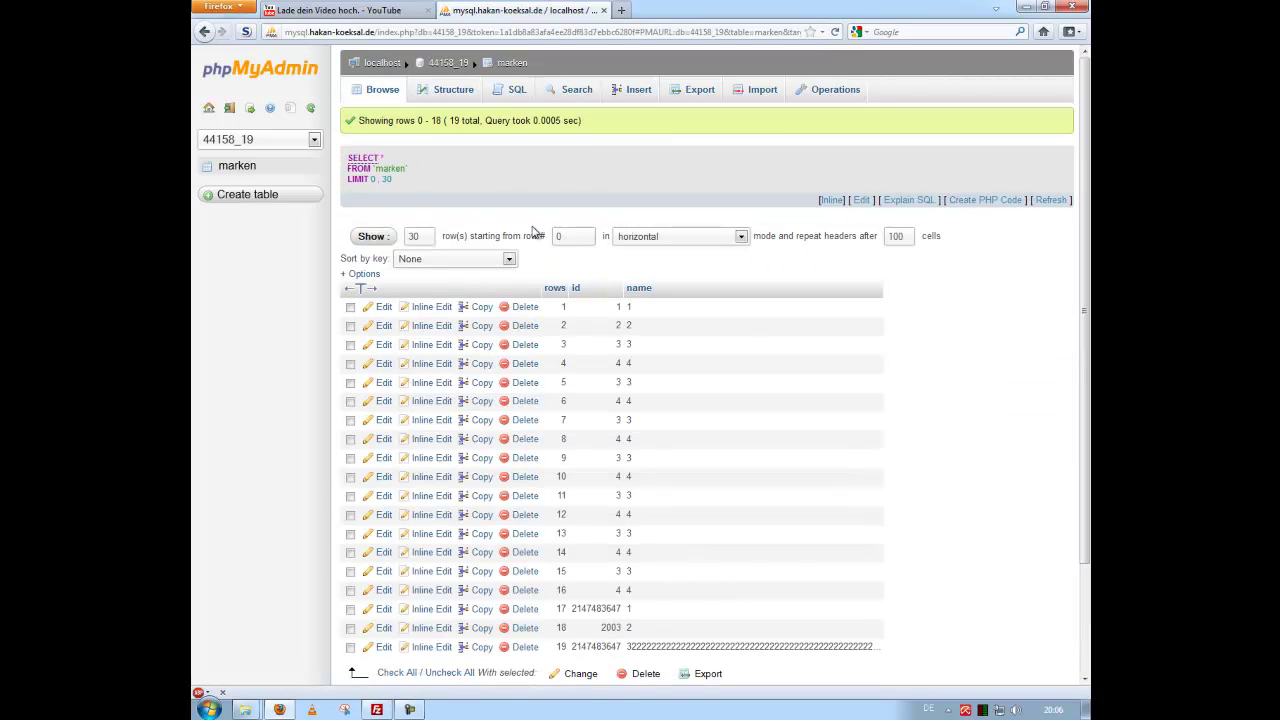
scroll(532, 230, down, 3)
mouse_move(572, 515)
mouse_down()
mouse_move(623, 515)
mouse_move(571, 476)
mouse_up()
click(622, 475)
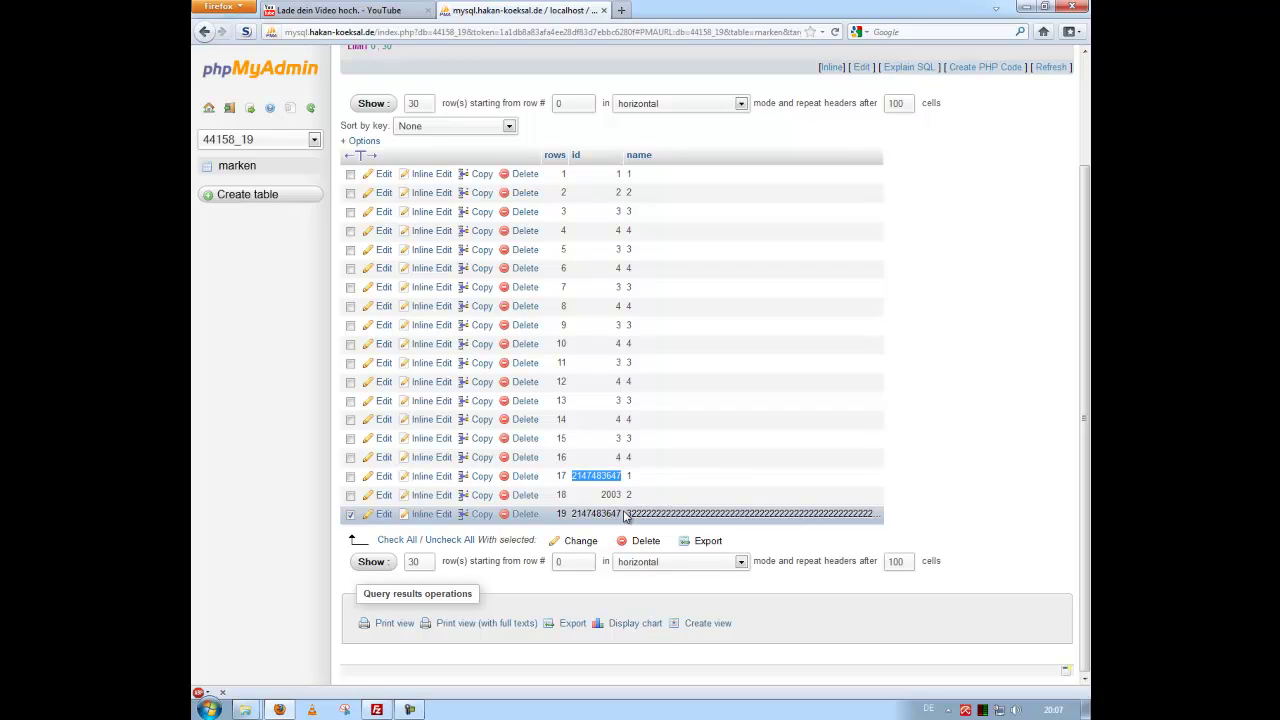
drag(624, 513, 572, 514)
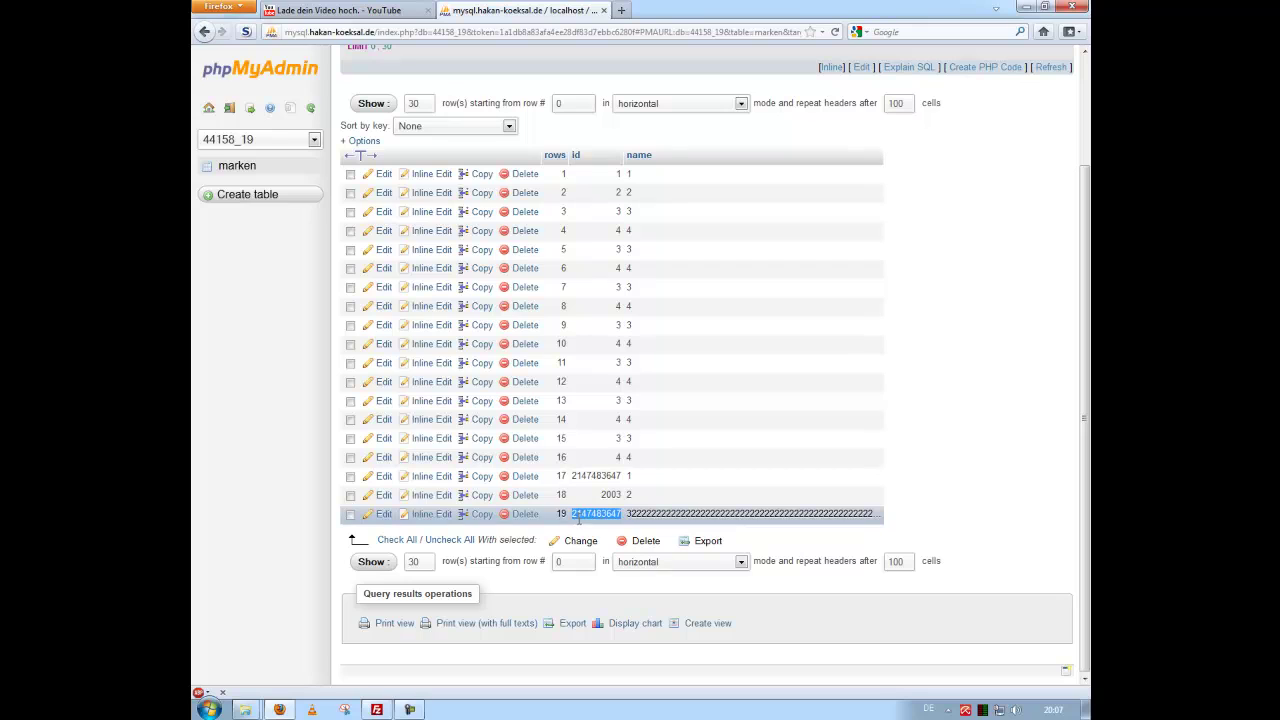
click(578, 519)
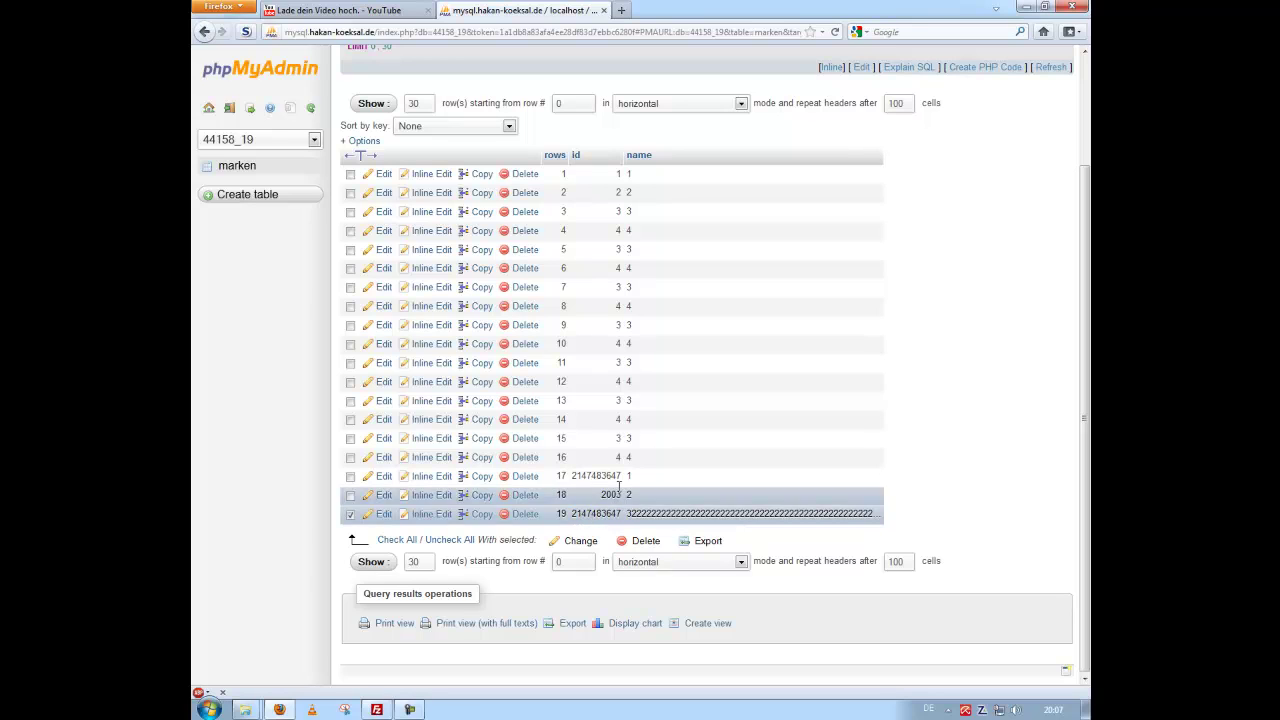
click(577, 173)
scroll(533, 253, up, 3)
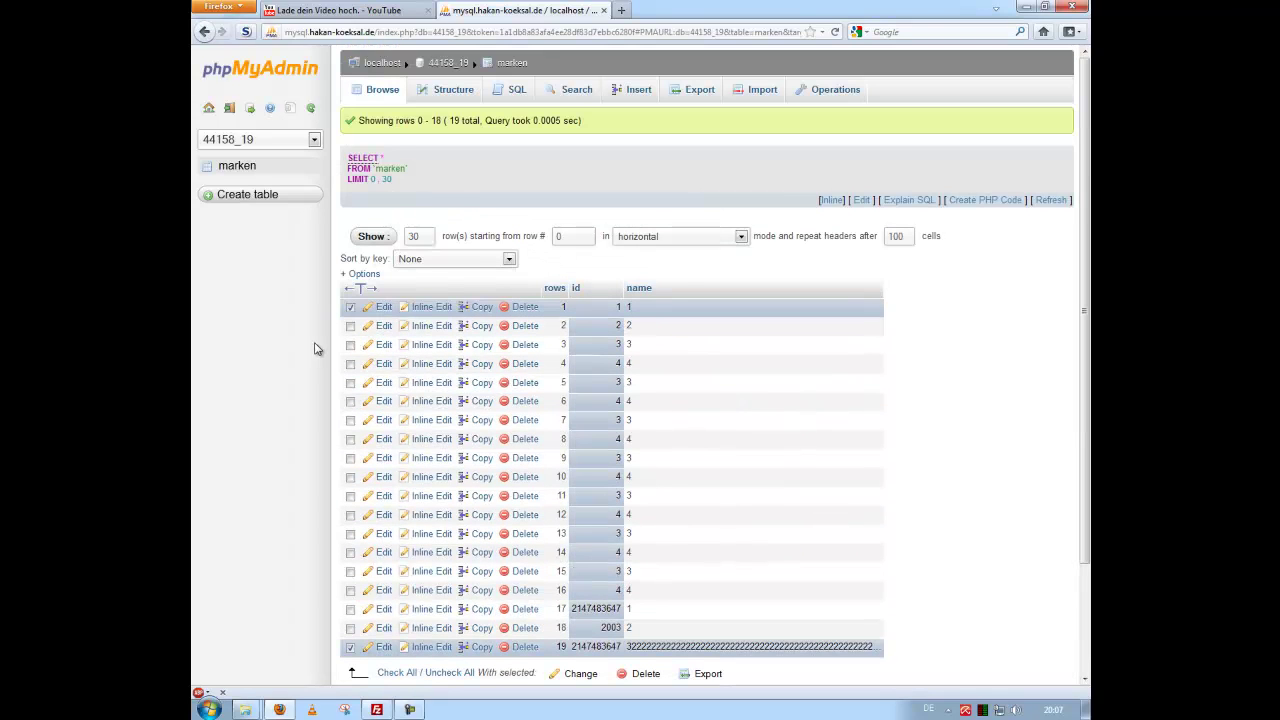
click(350, 307)
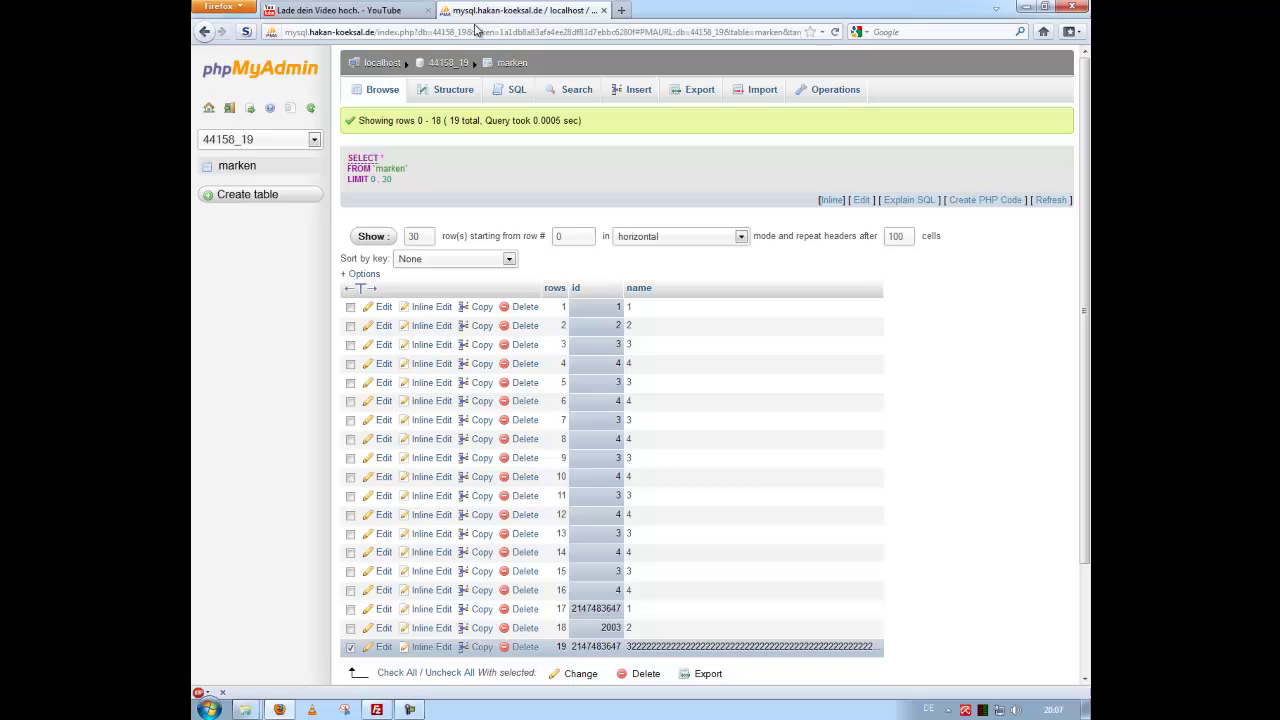
Step: Show marken's Structure page and highlight the (11) width in id's int(11) type
click(441, 90)
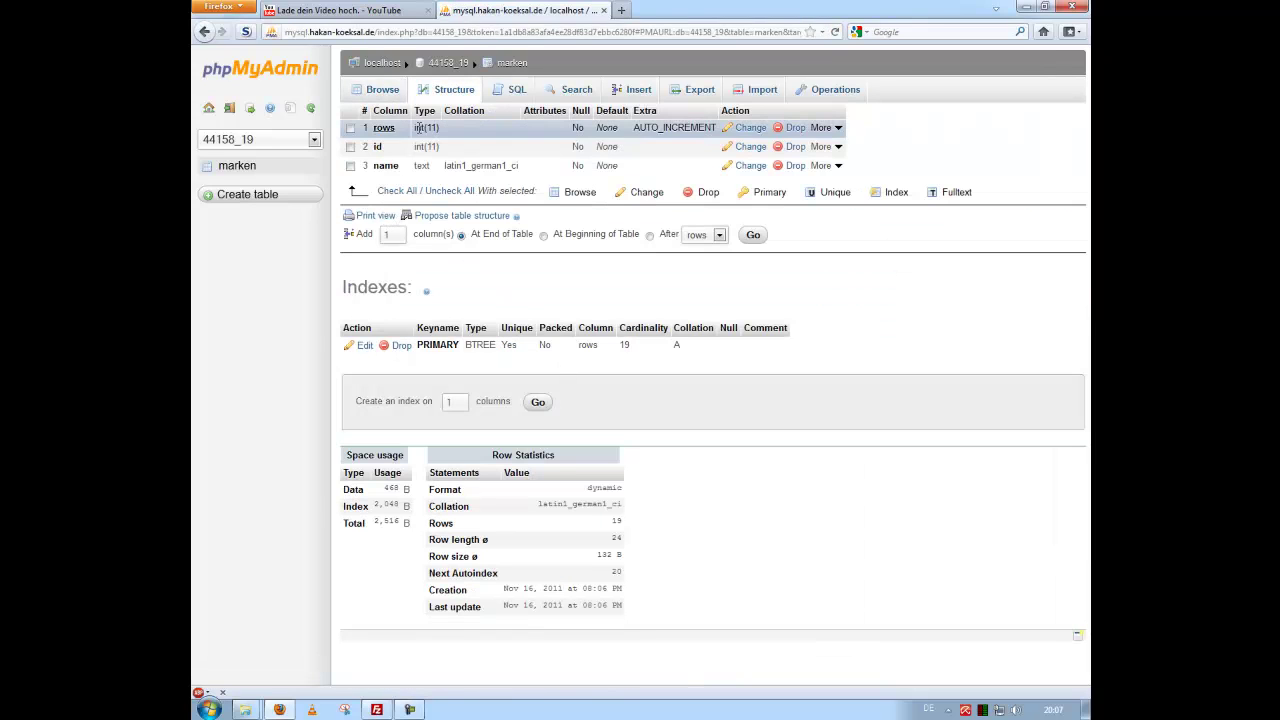
drag(427, 128, 440, 128)
click(440, 128)
Step: Begin a new row with id 2050, then abandon it for the Browse and Structure views
click(638, 94)
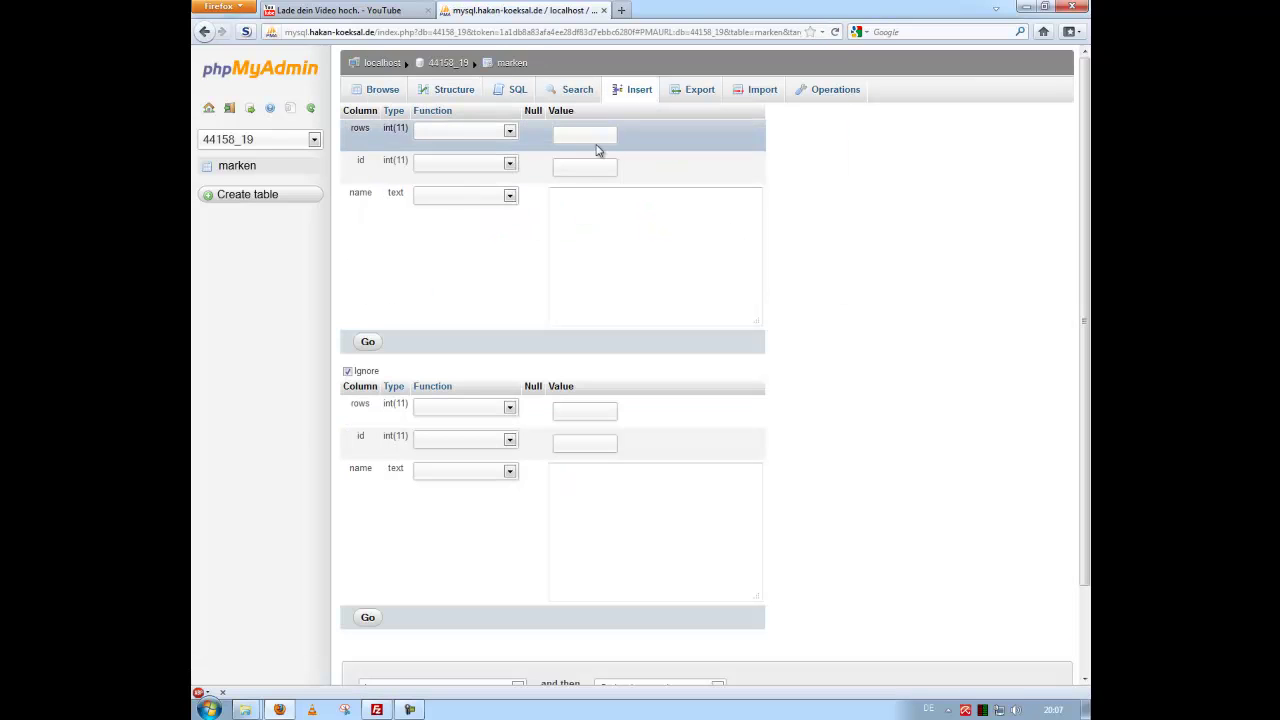
click(558, 166)
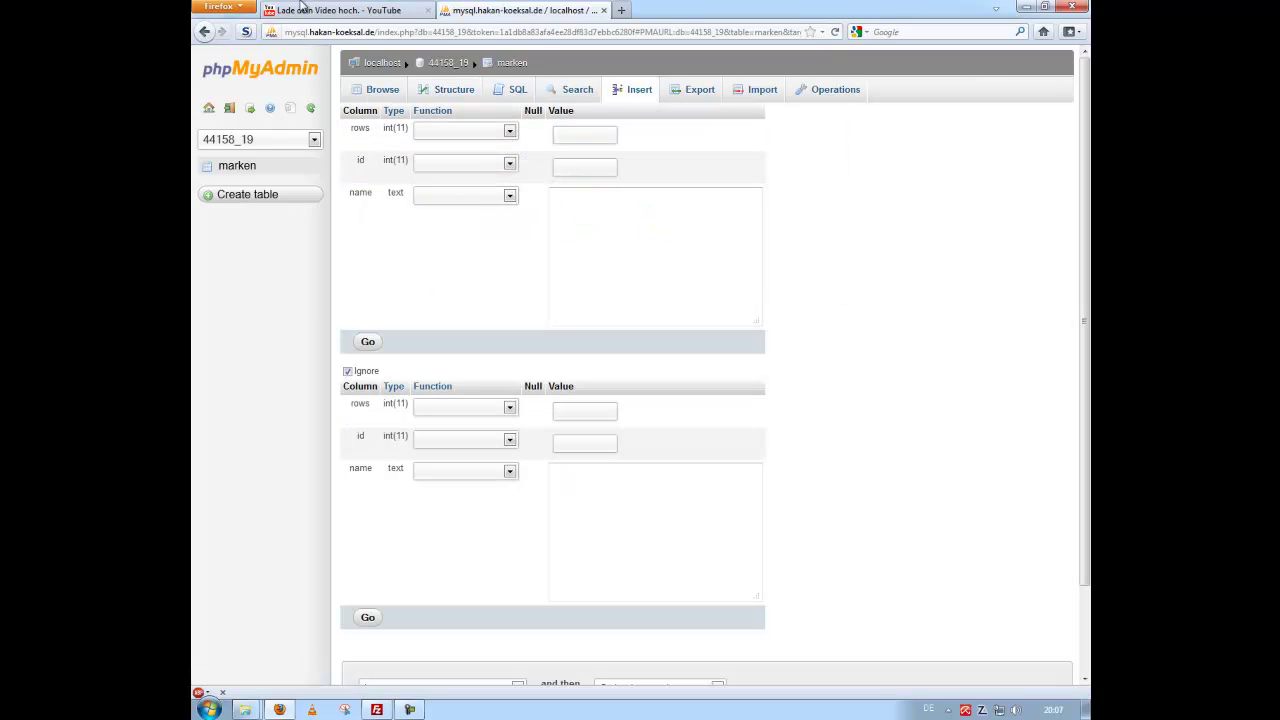
text(2050)
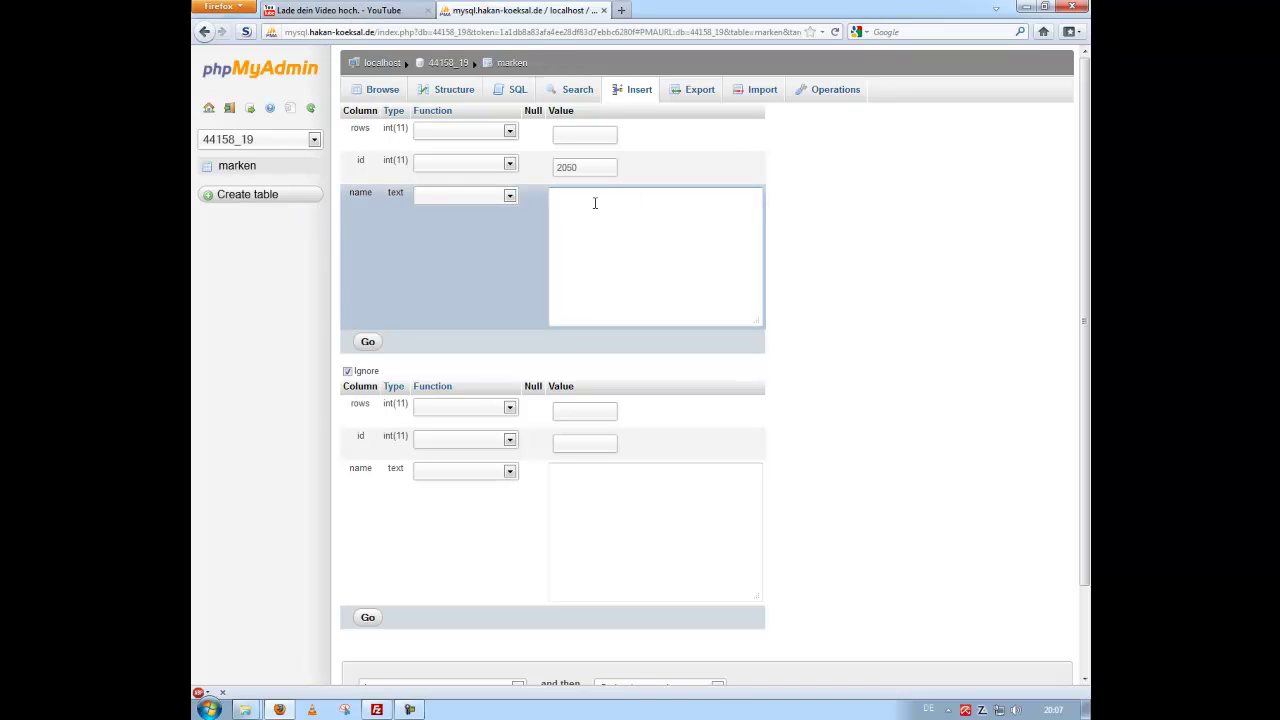
click(383, 93)
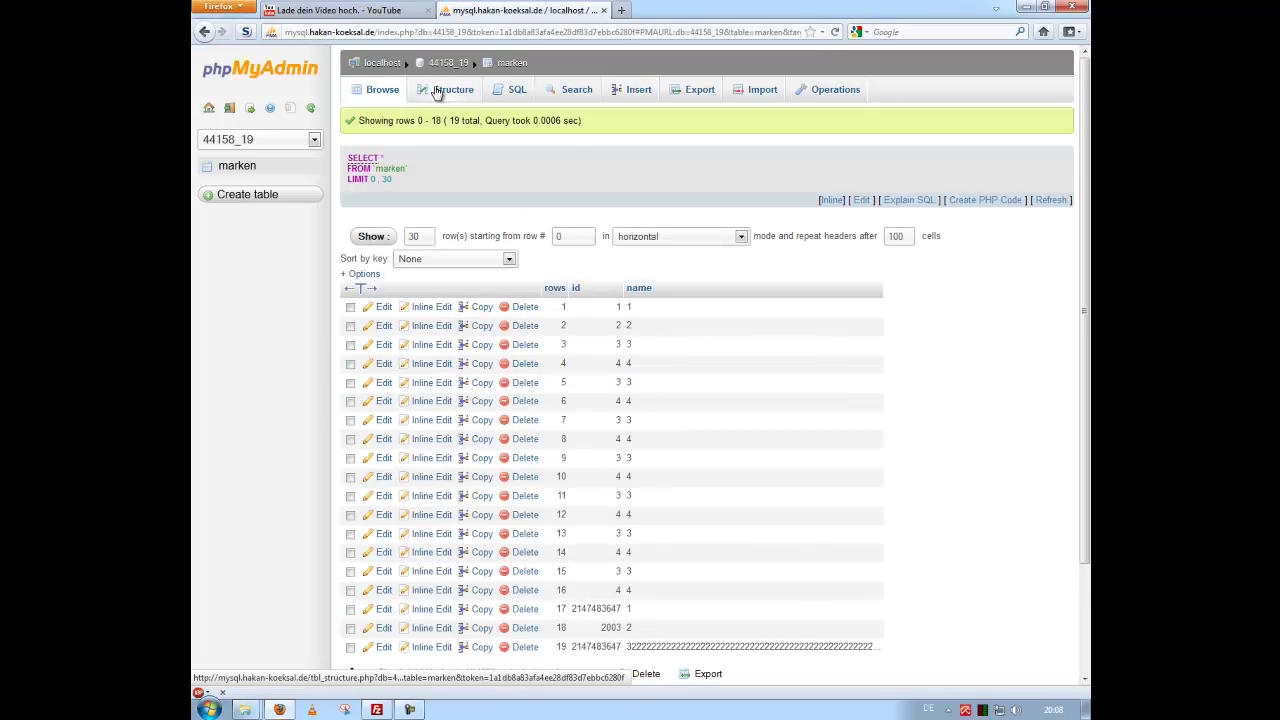
click(437, 91)
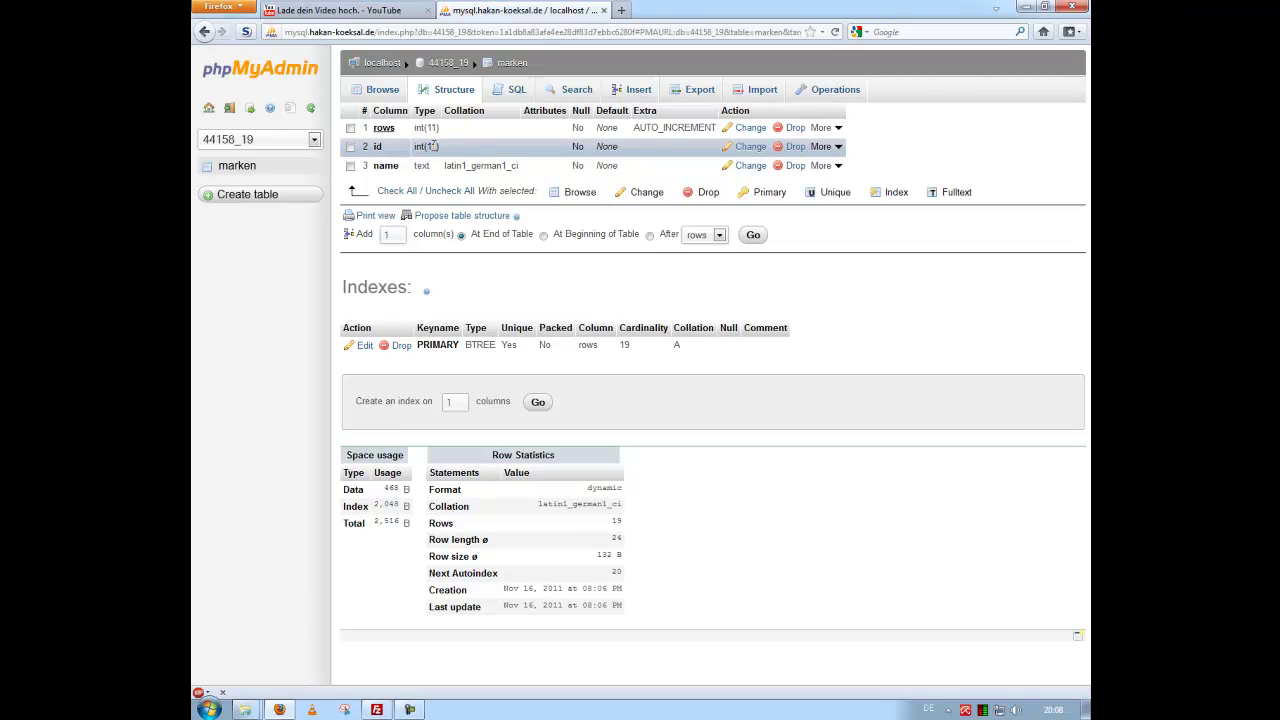
Step: Insert the new marken row with id 2050 and name MAN
click(636, 90)
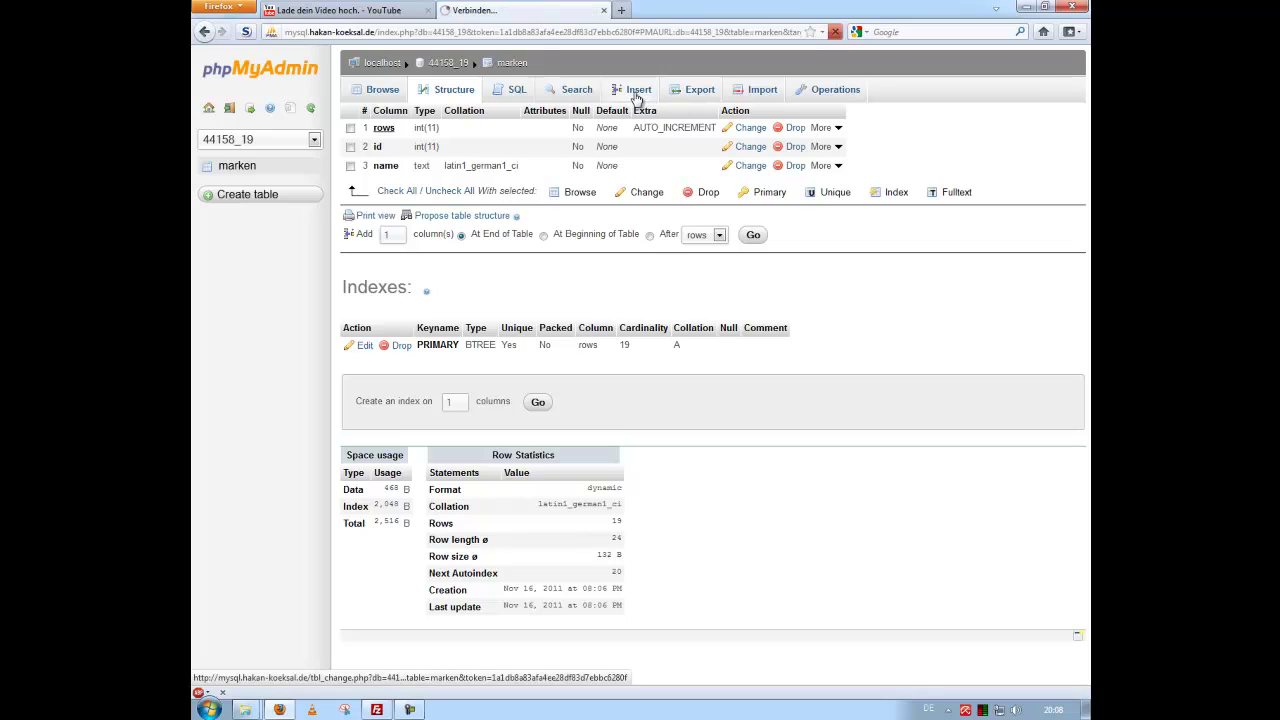
click(580, 166)
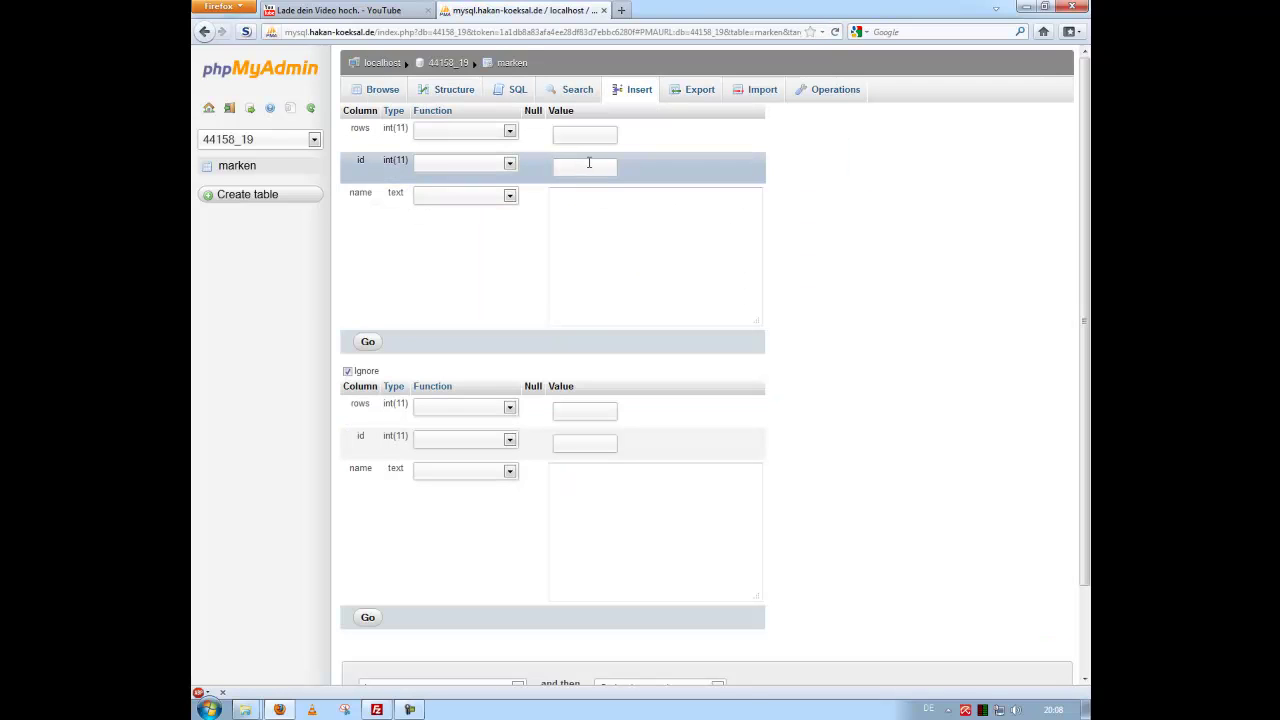
text(210)
key(BackSpace)
key(Tab)
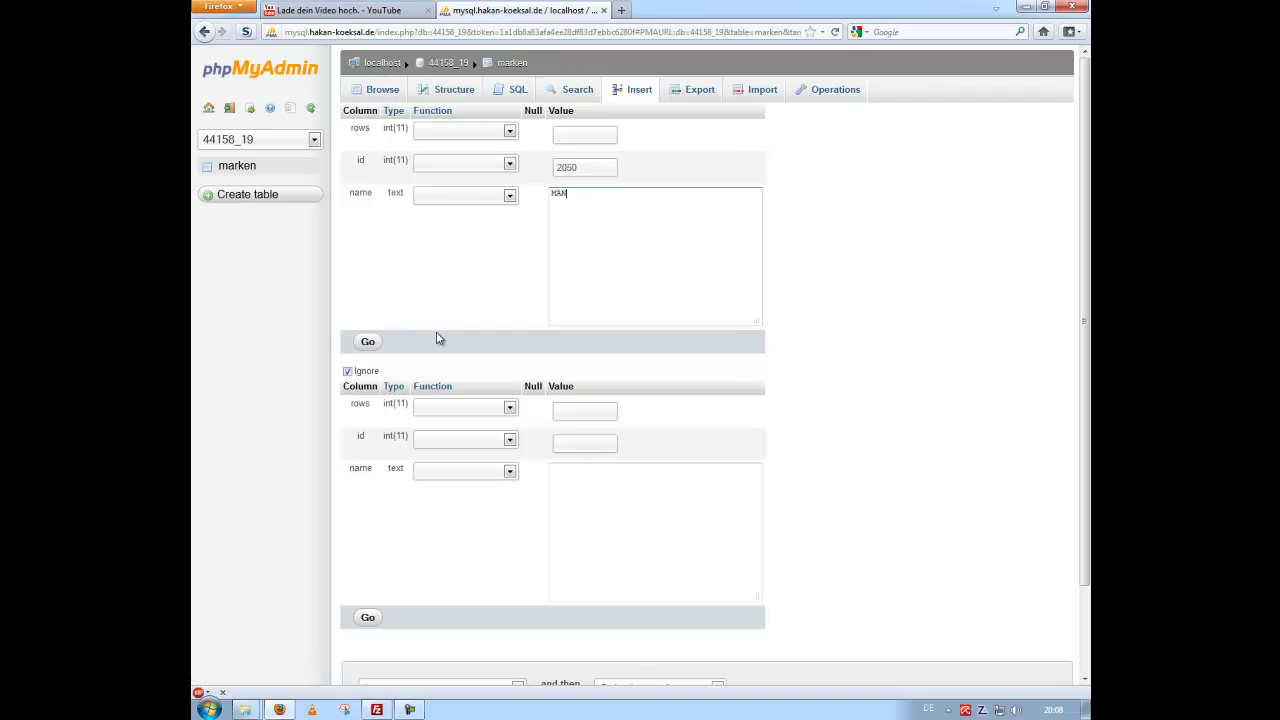
click(366, 342)
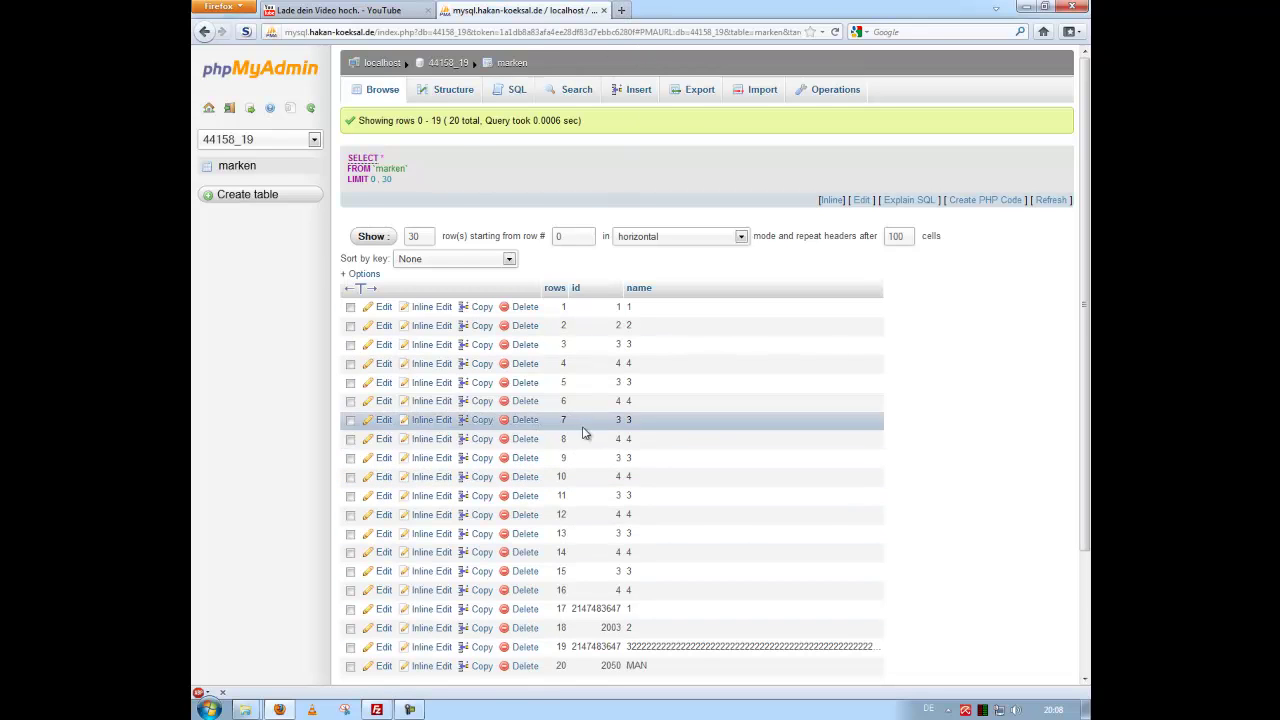
scroll(585, 432, down, 3)
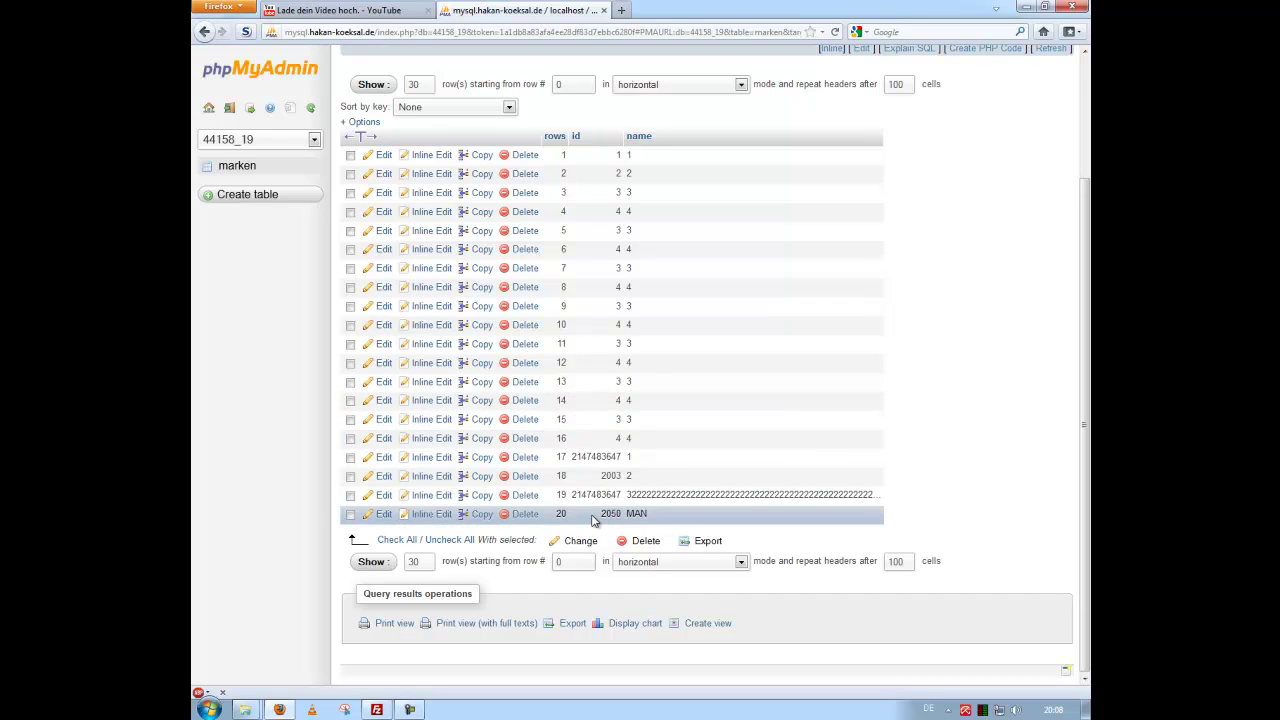
scroll(600, 405, up, 3)
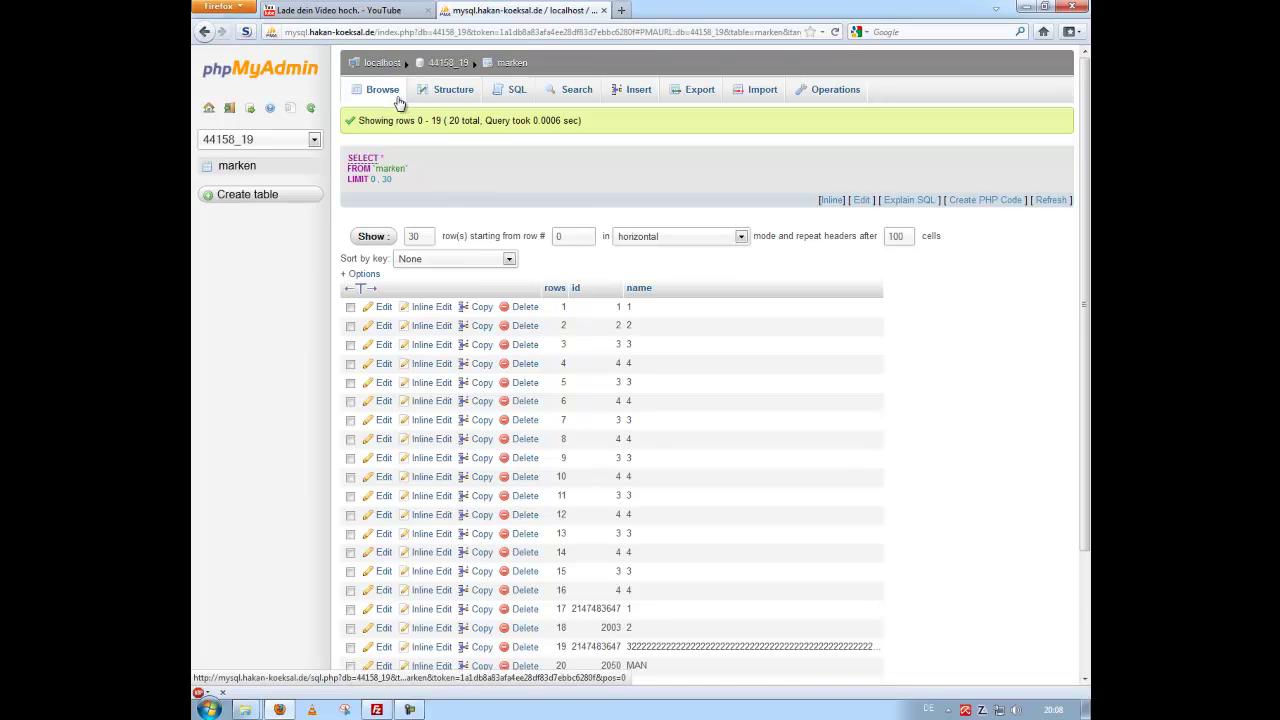
Step: Return to the phpMyAdmin server home page and reopen database 44158_19
click(300, 78)
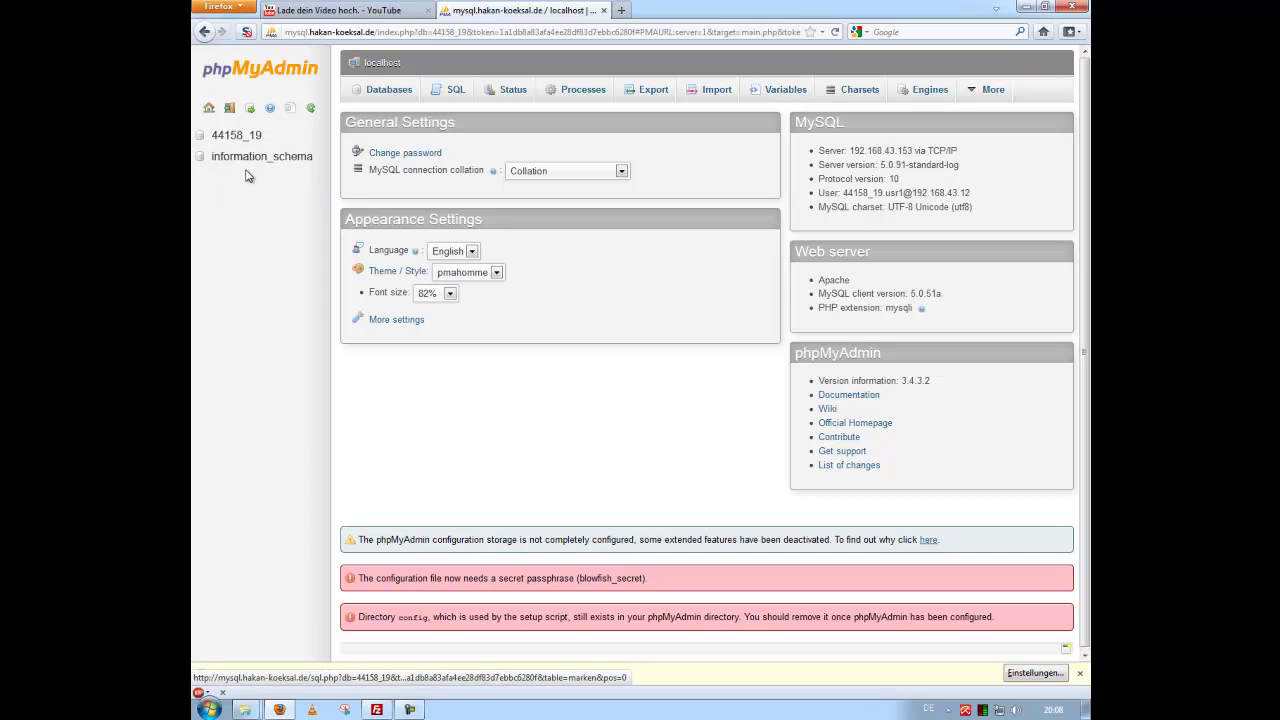
click(240, 136)
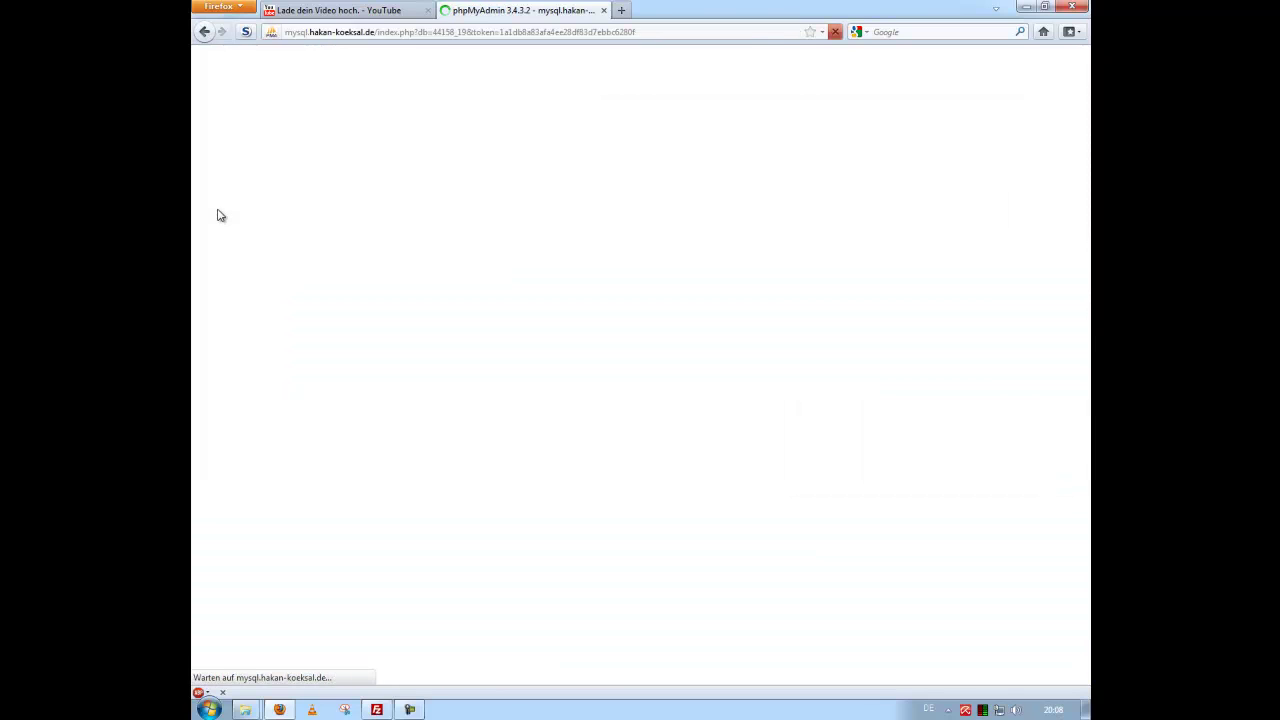